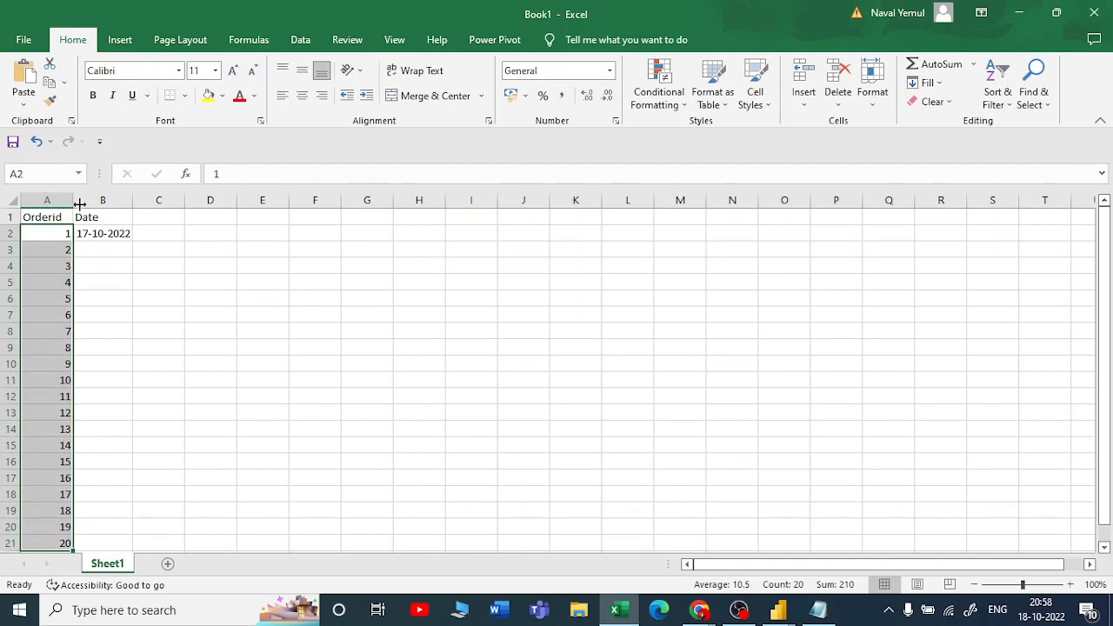
- Copy the date in B2 down through B3:B21 so every order row has 17-10-2022
click(111, 218)
click(124, 235)
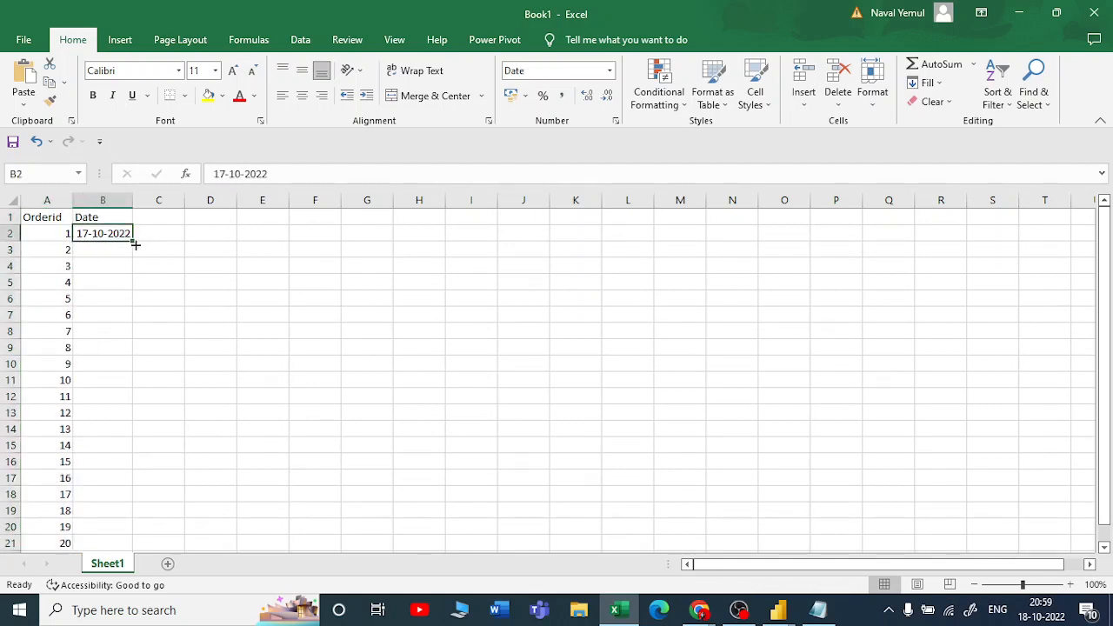
key(ctrl+c)
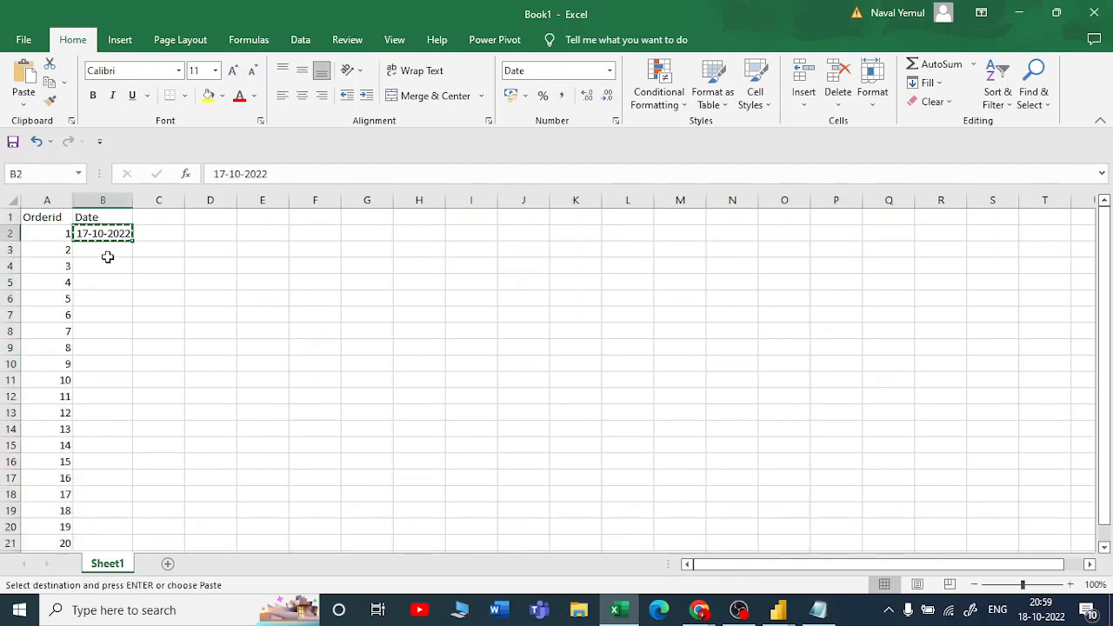
drag(105, 253, 110, 536)
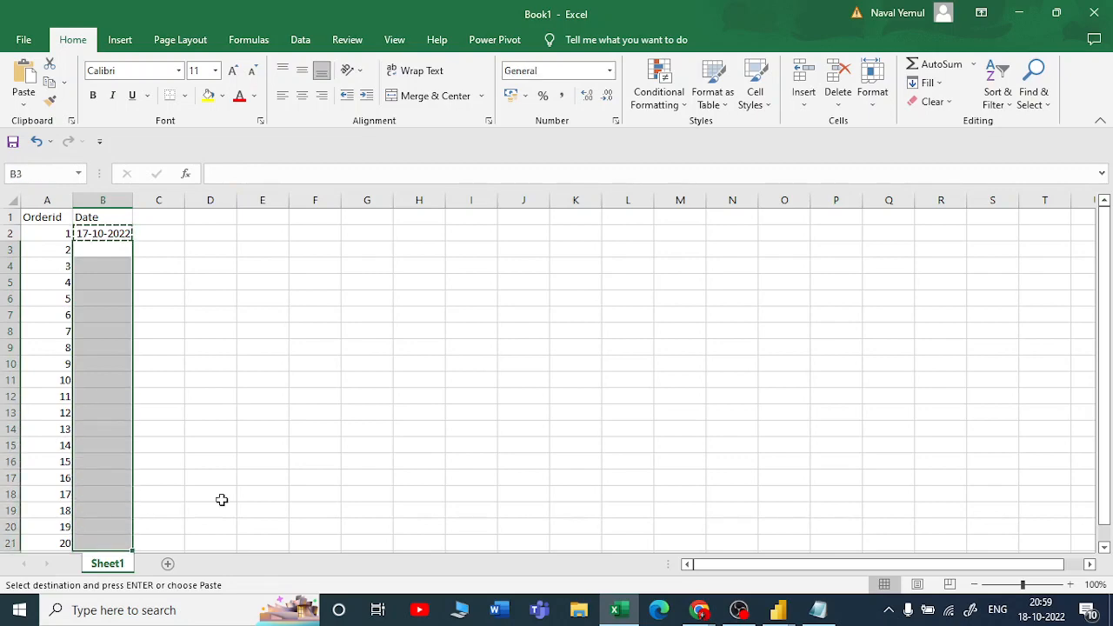
key(ctrl+v)
scroll(234, 446, down, 1)
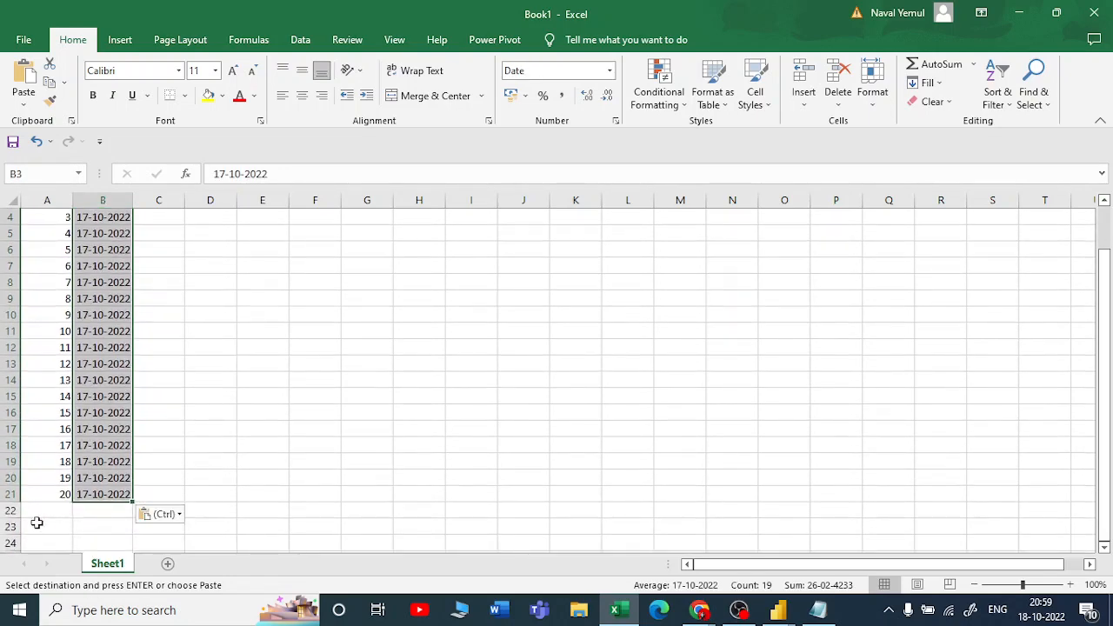
scroll(74, 396, up, 1)
scroll(74, 396, up, 1)
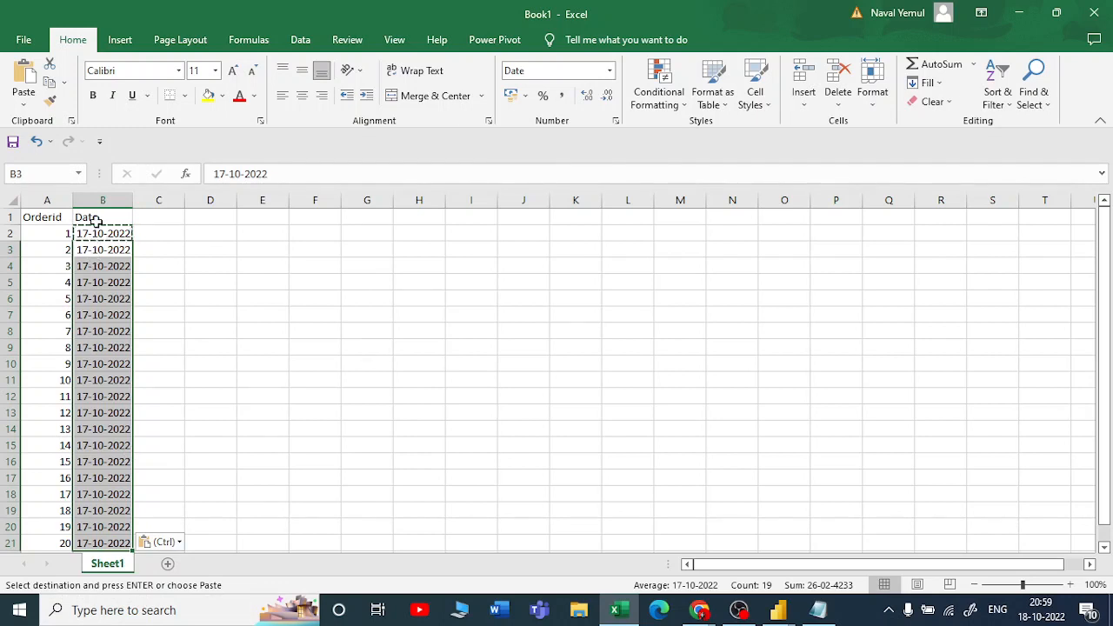
- Enter the headers Month, Month Name and Quarter in cells C1 to E1
click(175, 212)
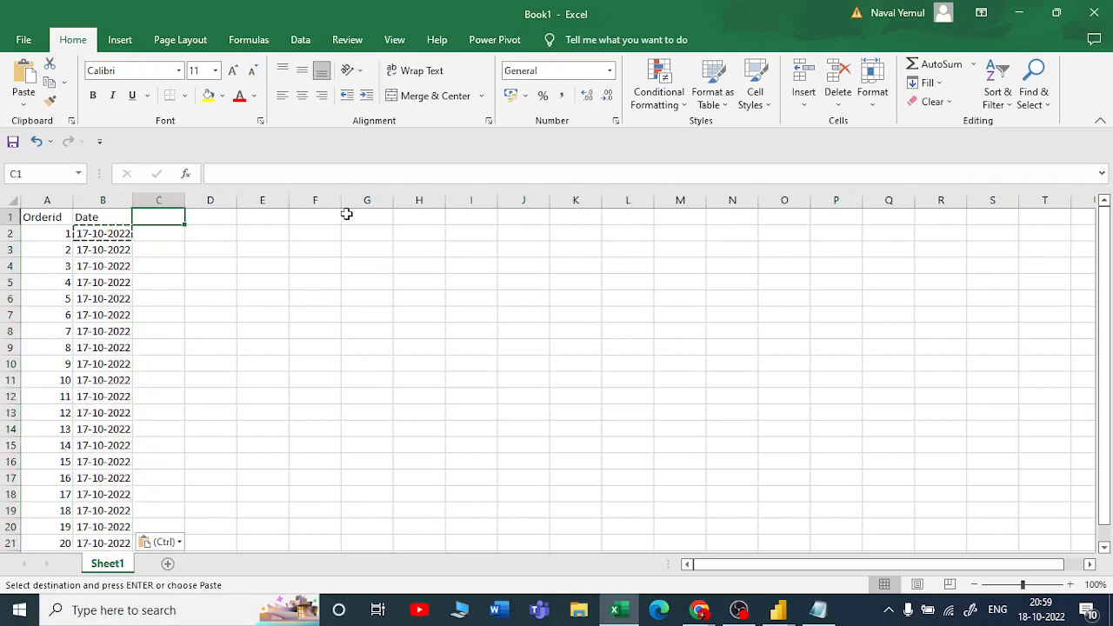
text(Month)
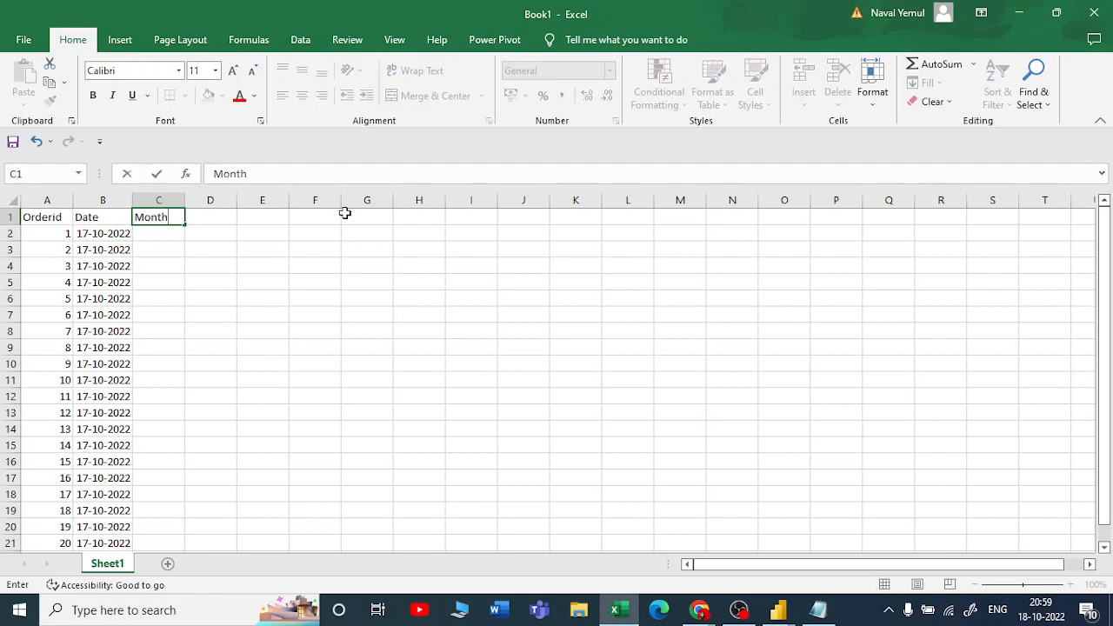
key(Tab)
text(Month N)
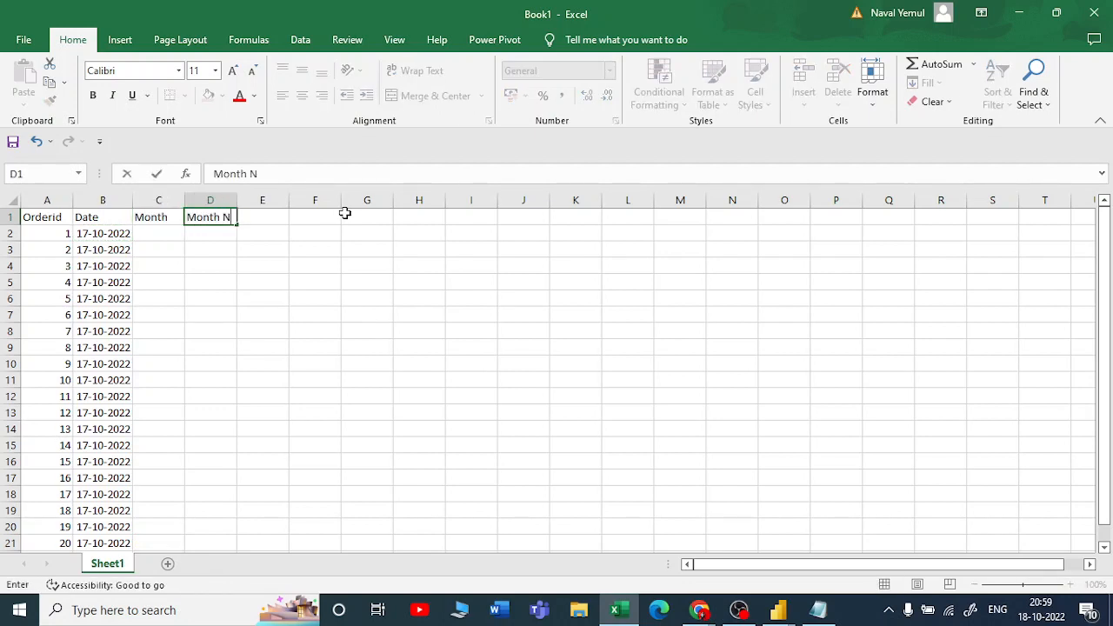
text(ame)
key(Tab)
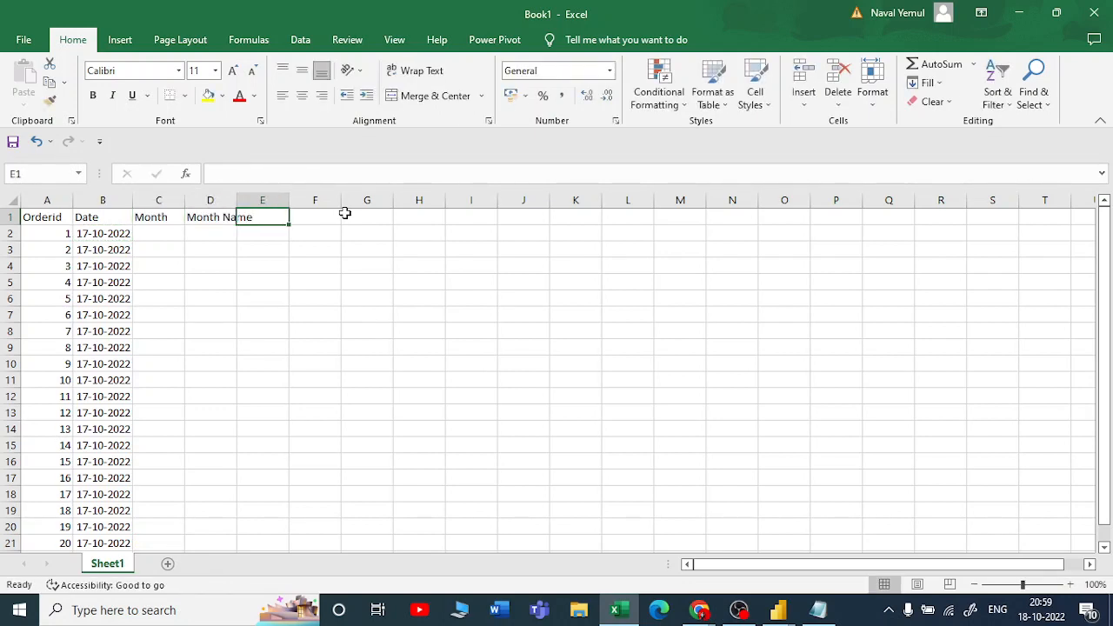
text(Quater)
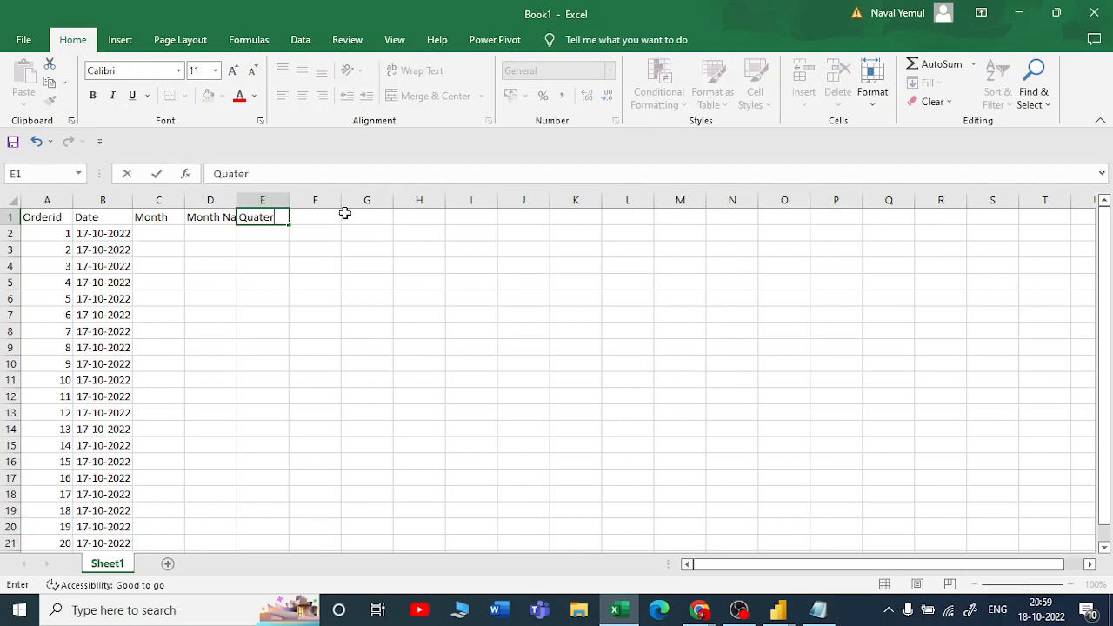
key(Tab)
- Enter the headers Day, Name of Dat and Week in F1 to H1, and fit column G's width to its header
text(D)
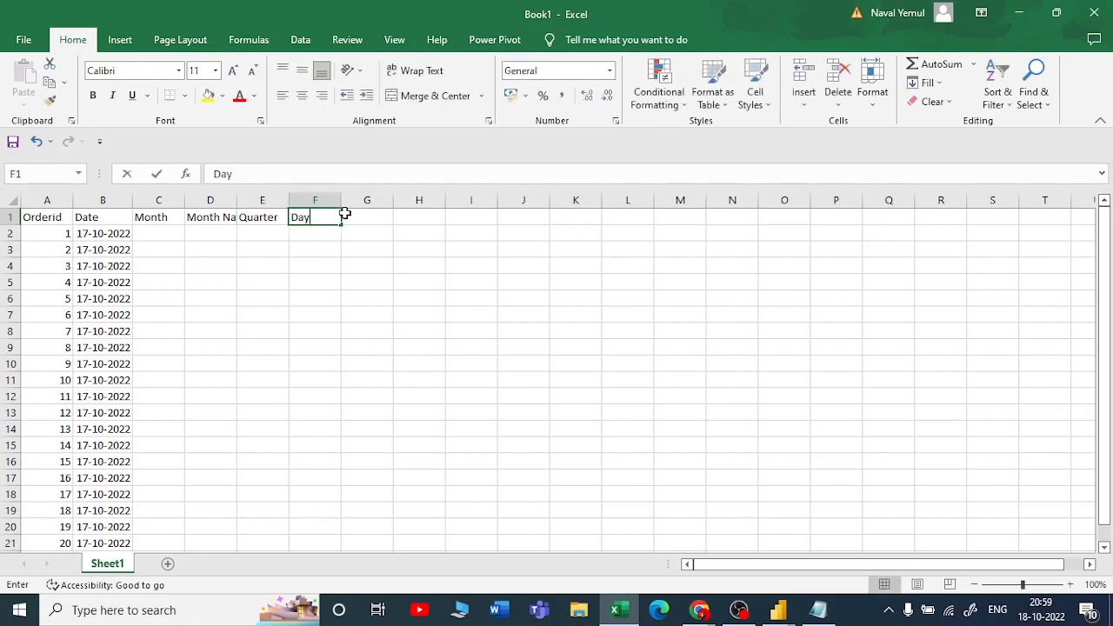
text(ay)
key(Tab)
text(Name)
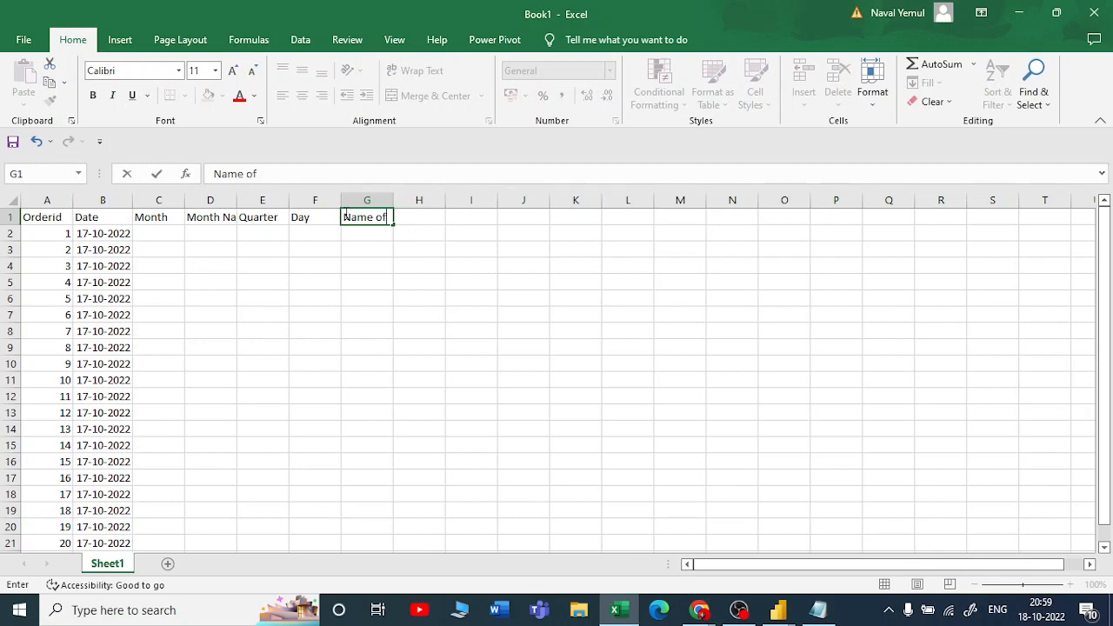
text( of Dat)
key(Tab)
text(We)
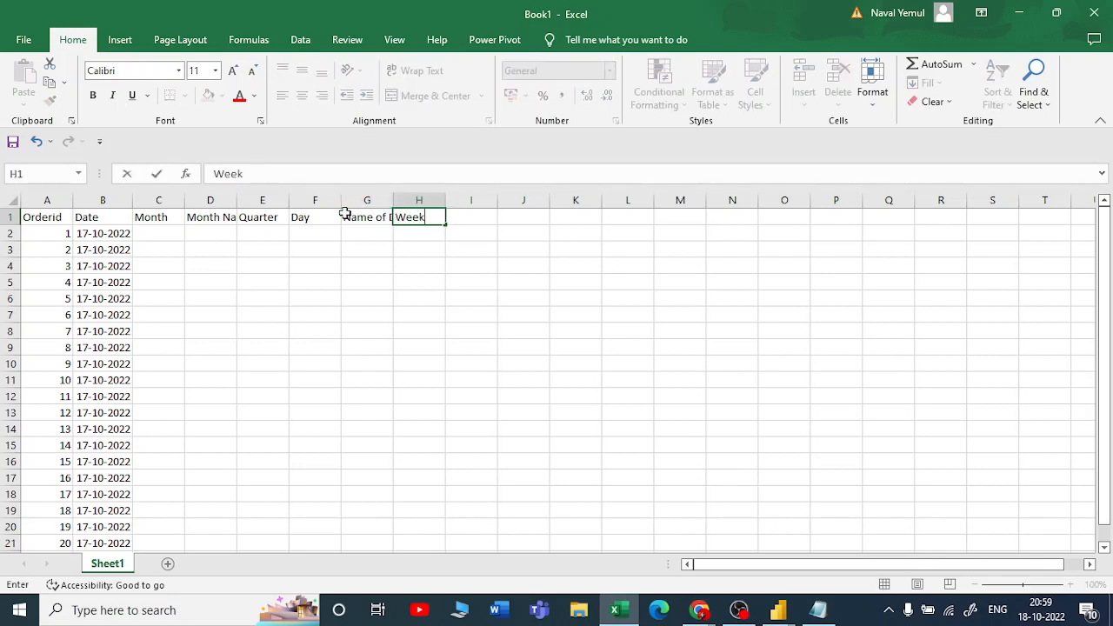
click(447, 307)
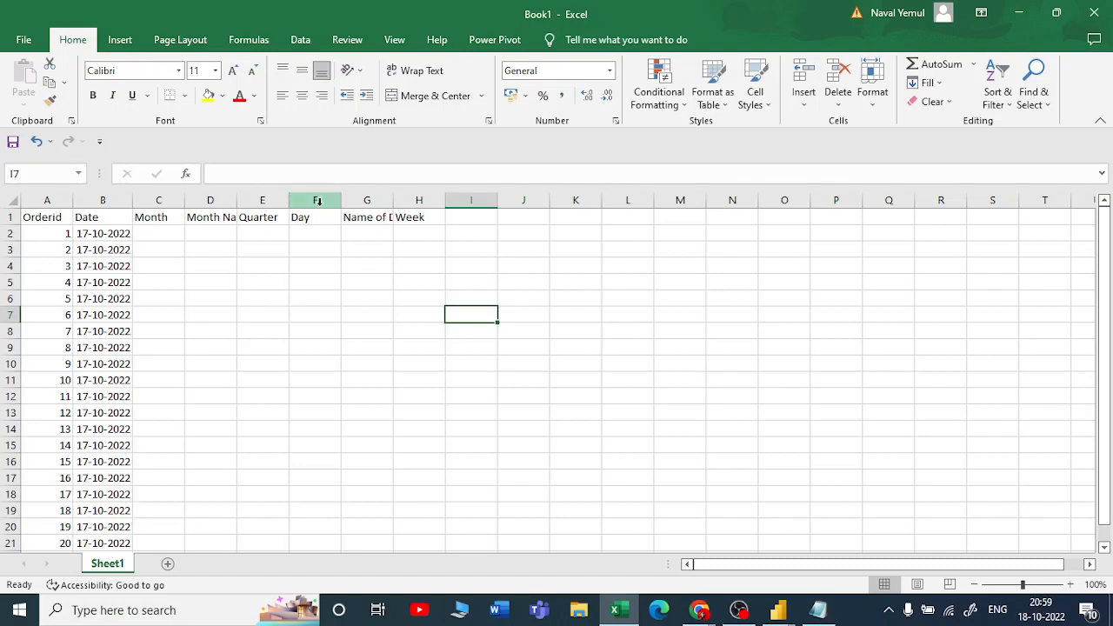
double_click(393, 196)
- Fill C2 to G2 for the first order with 10, Oct, Q3, 17 and Monday
click(164, 232)
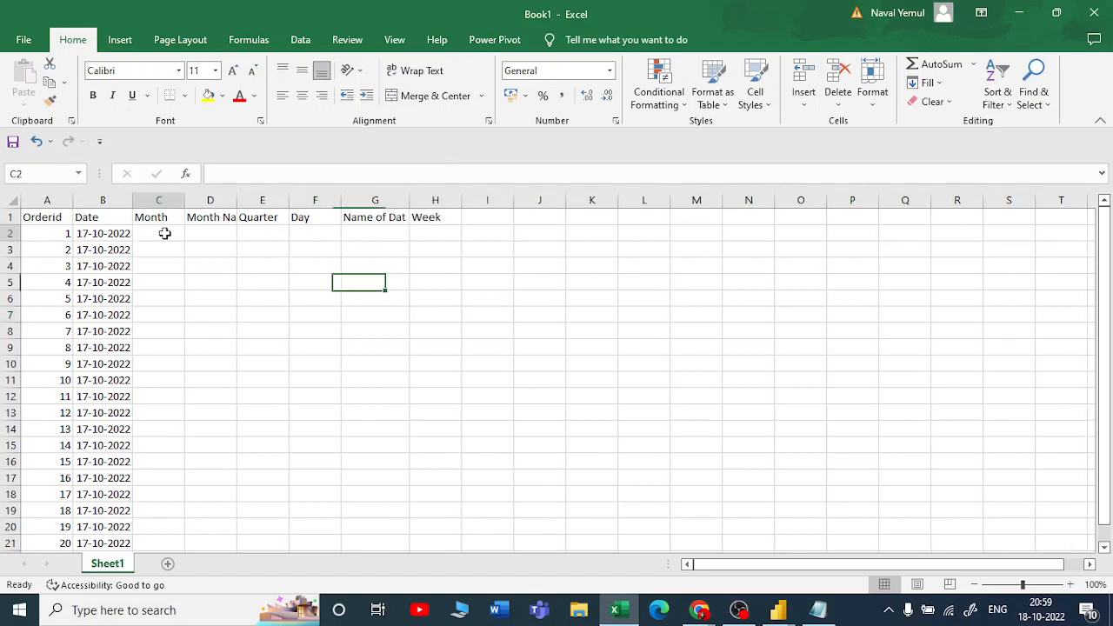
text(10)
key(Tab)
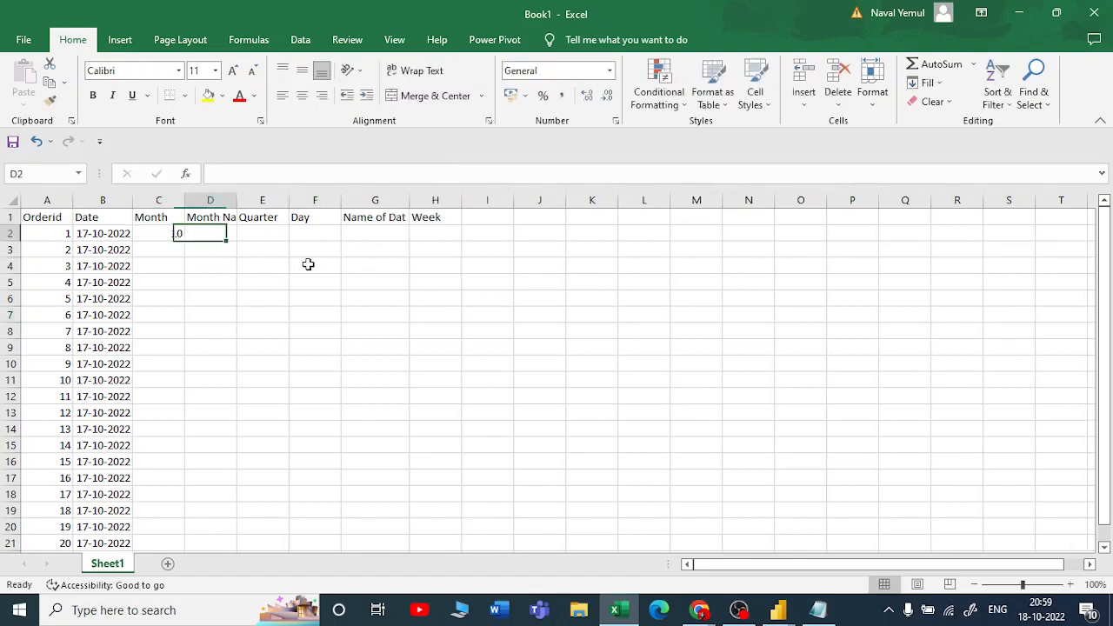
text(Oct)
key(Tab)
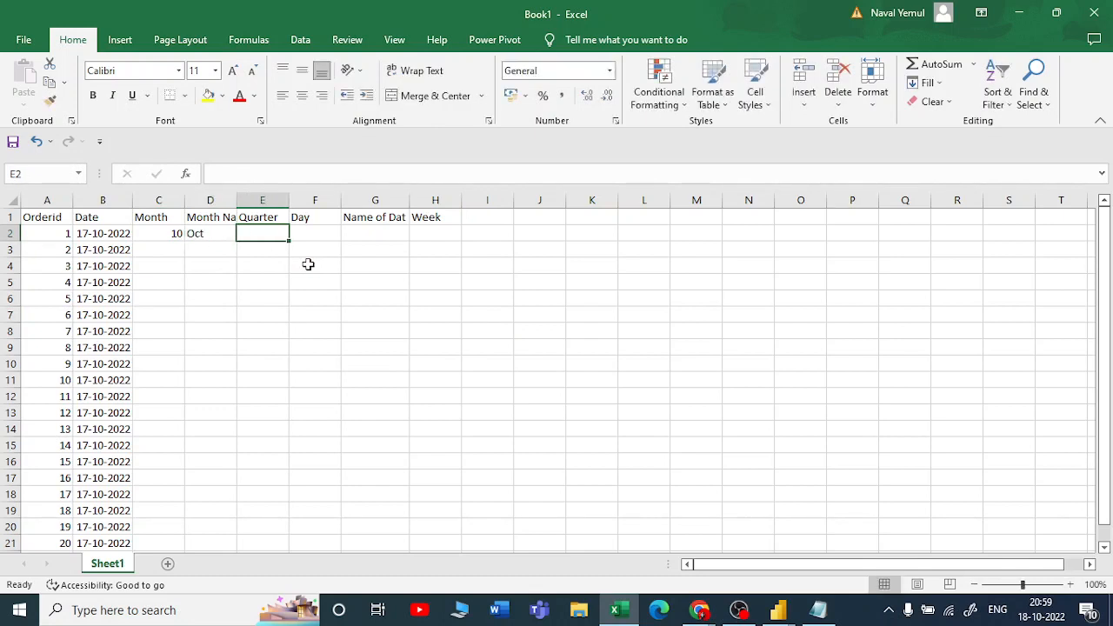
text(Q3)
key(Tab)
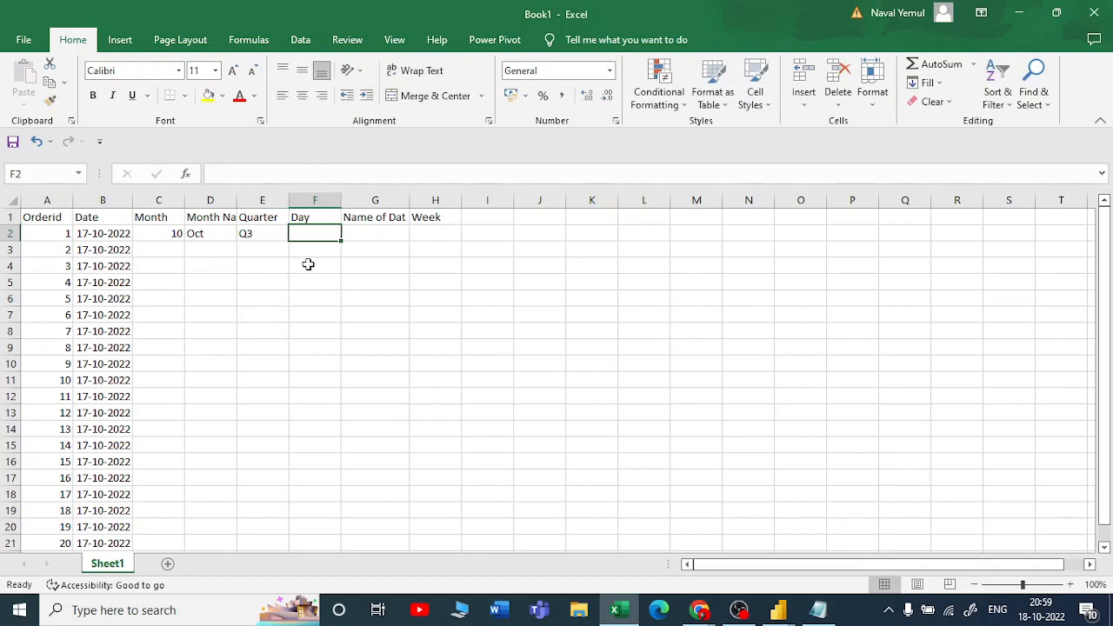
text(17)
key(Tab)
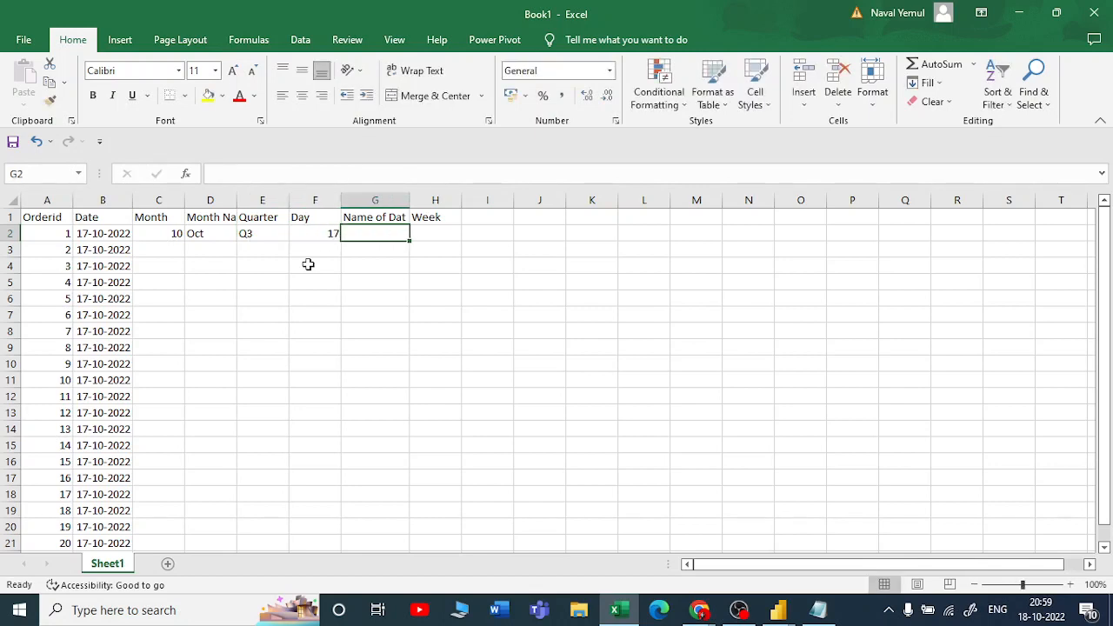
text(Monday)
key(Tab)
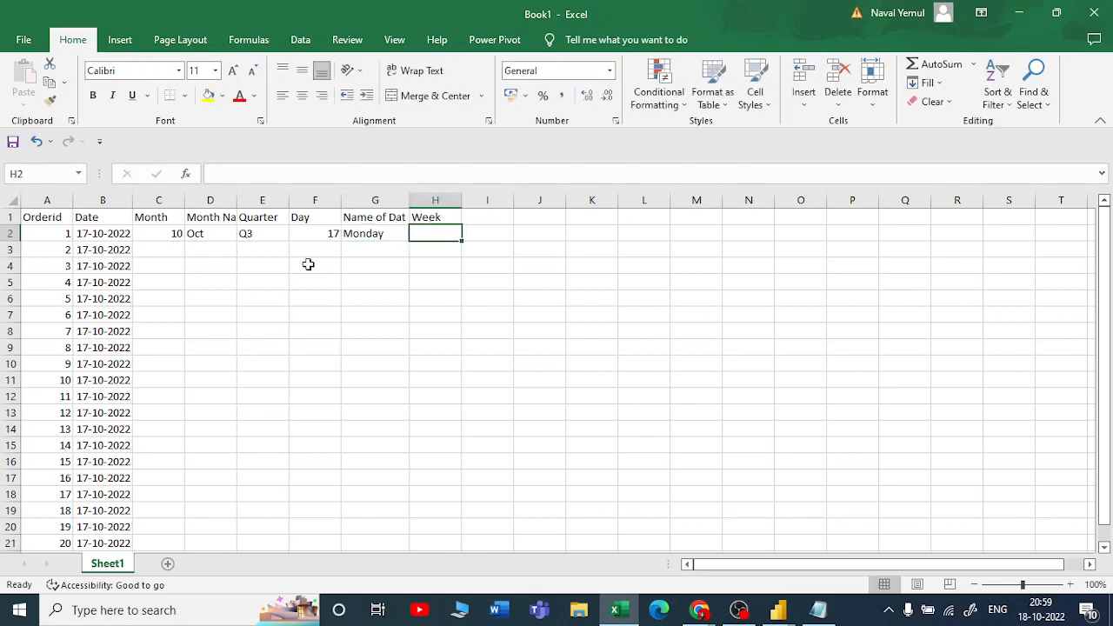
text(3)
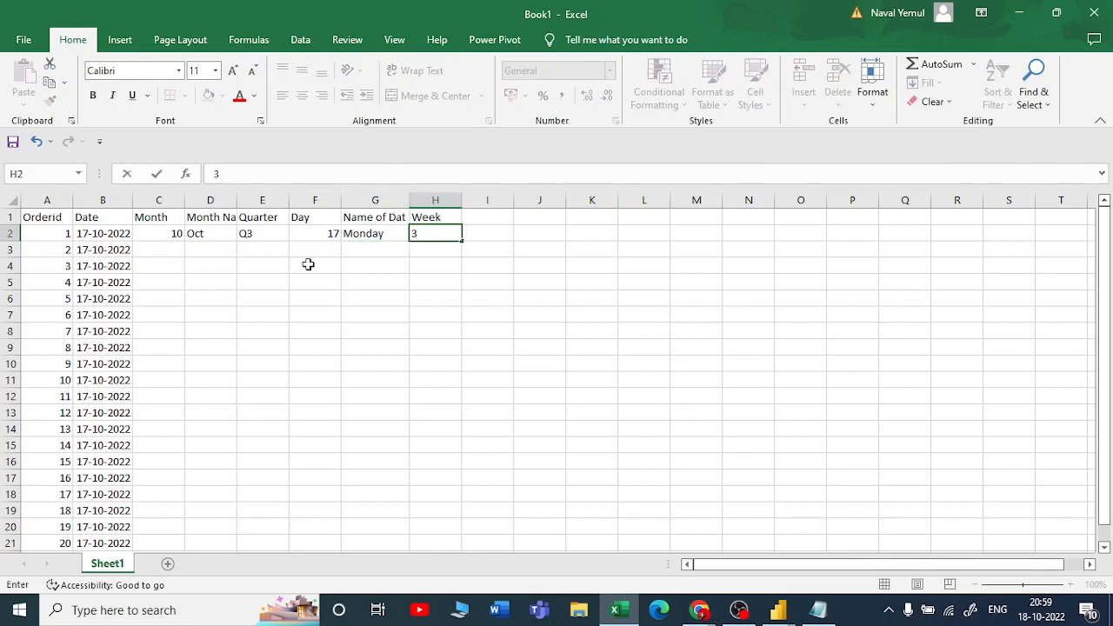
text(4)
key(BackSpace)
key(BackSpace)
click(432, 321)
- Copy the date attributes in C2:G2 to the remaining order rows, C3:G21
click(161, 235)
drag(162, 235, 374, 235)
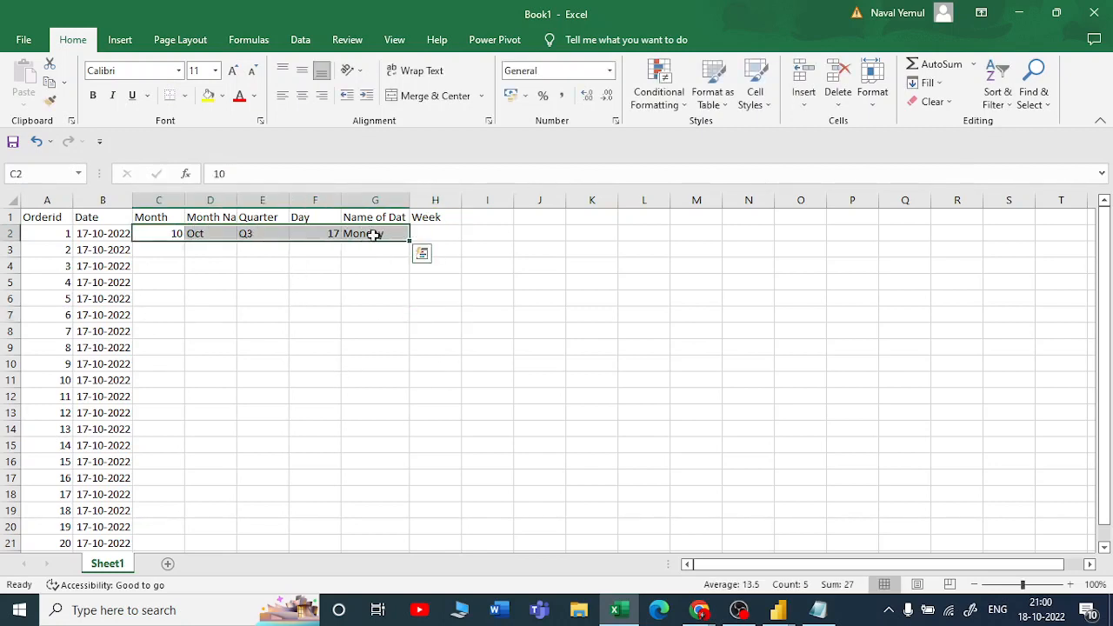
key(ctrl+c)
drag(174, 247, 353, 356)
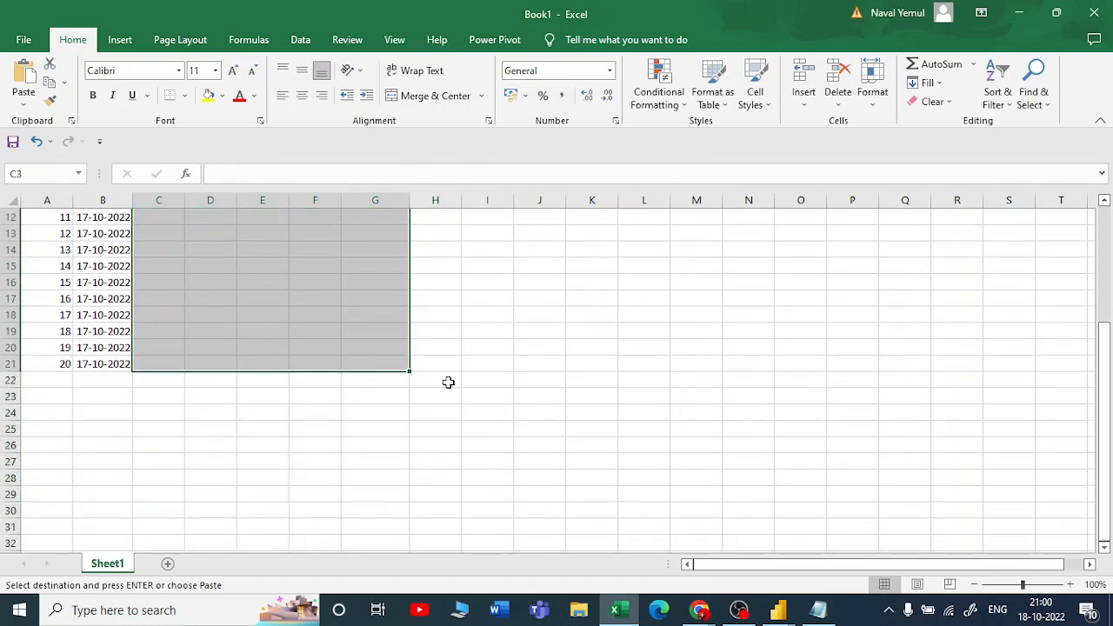
key(ctrl+v)
click(633, 250)
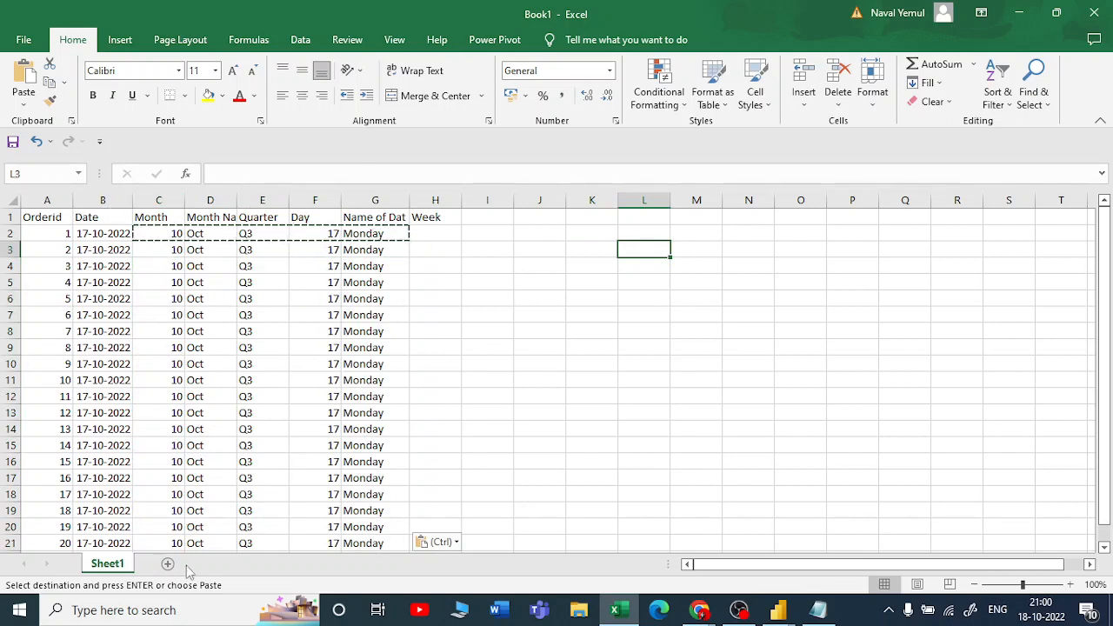
- Rename Sheet1 as Sales
double_click(108, 565)
text(Sales)
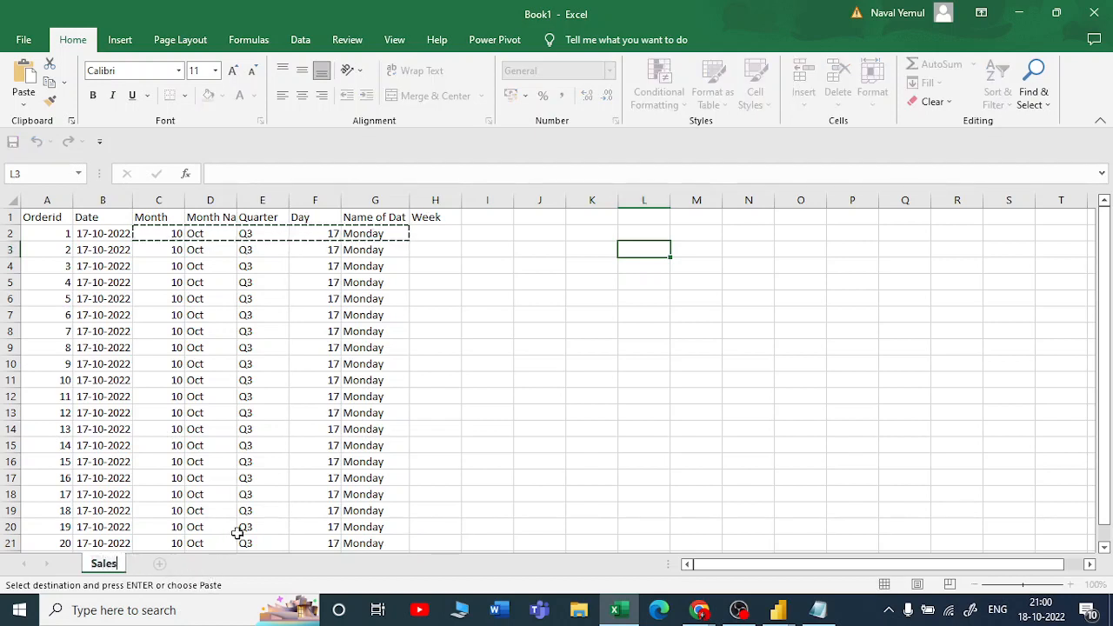
key(Return)
- Add a new worksheet and name it Dim Date
click(159, 564)
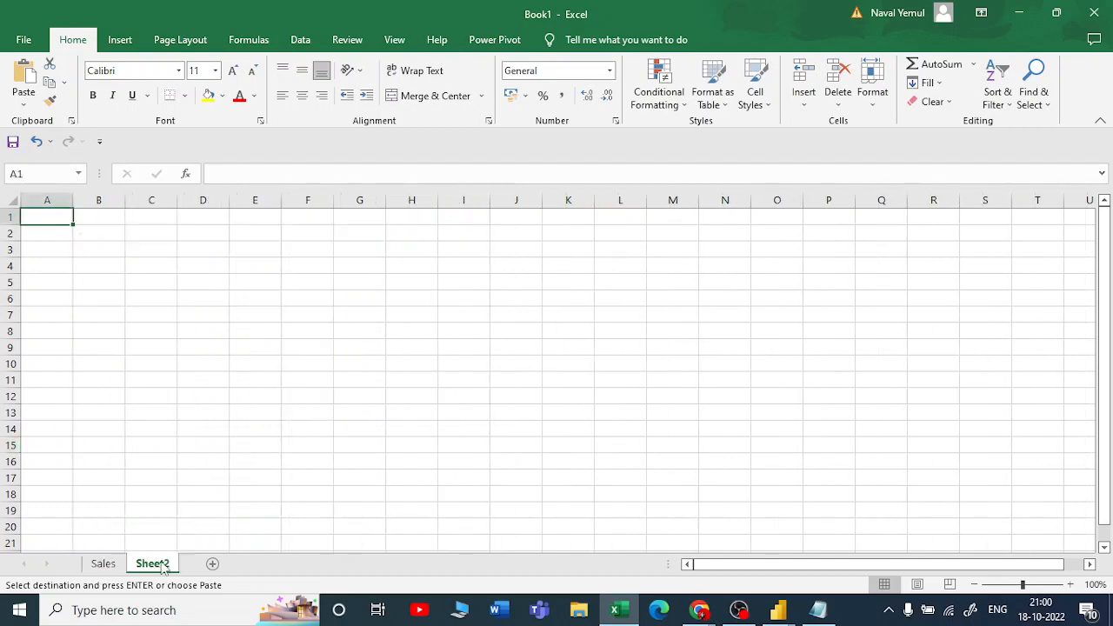
text(Dim)
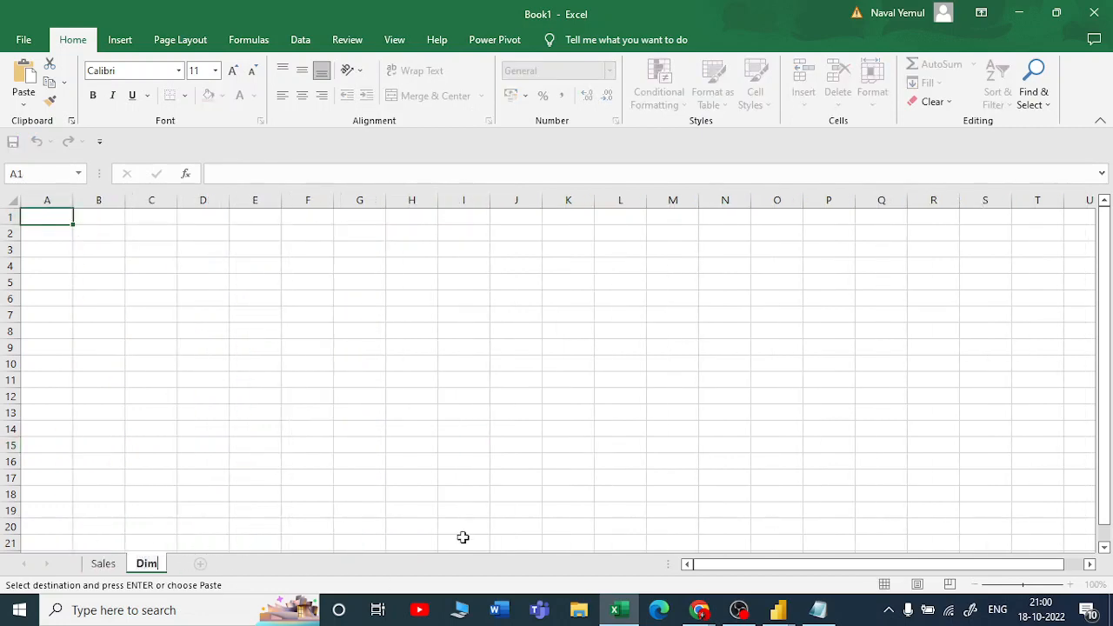
text( Date)
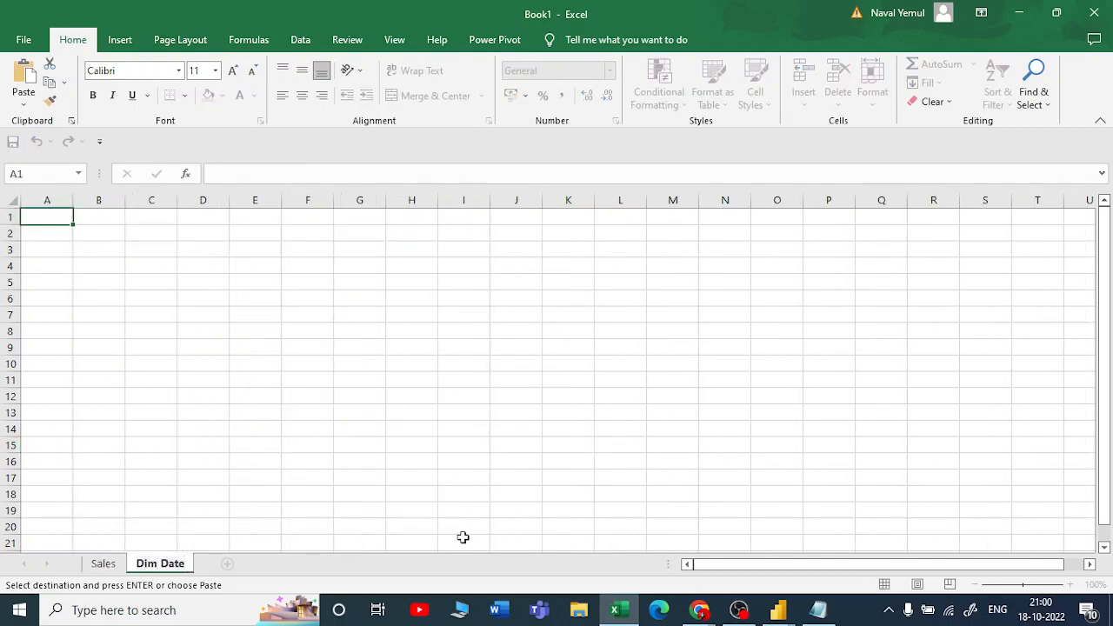
click(357, 524)
- Move the Month through Week columns (C:H) from the Sales sheet to the Dim Date sheet, starting at column C
click(103, 564)
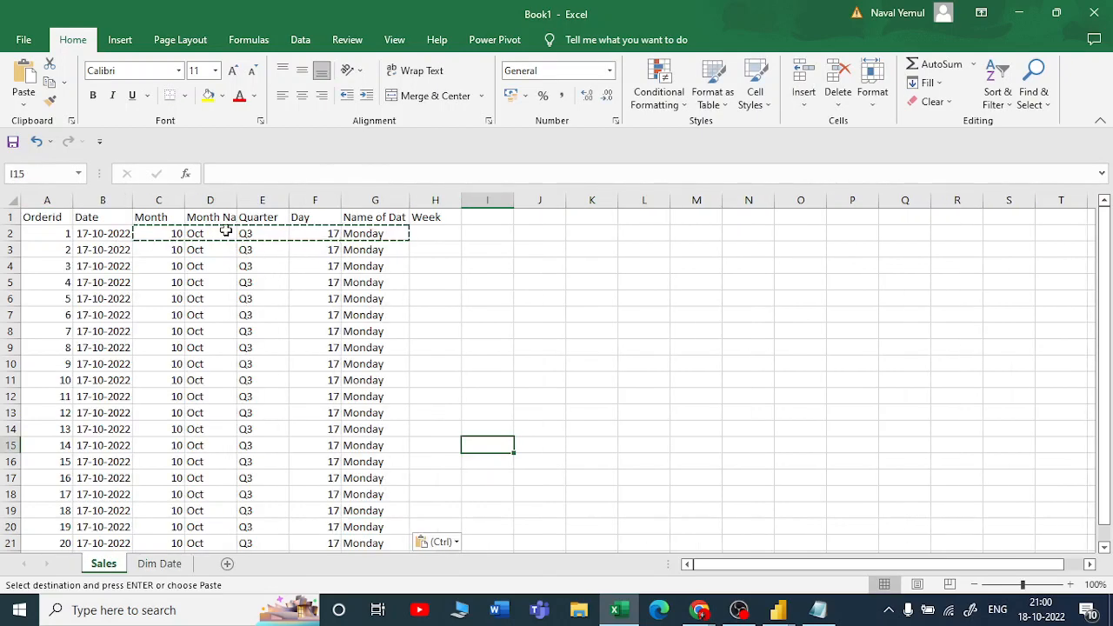
drag(158, 201, 415, 201)
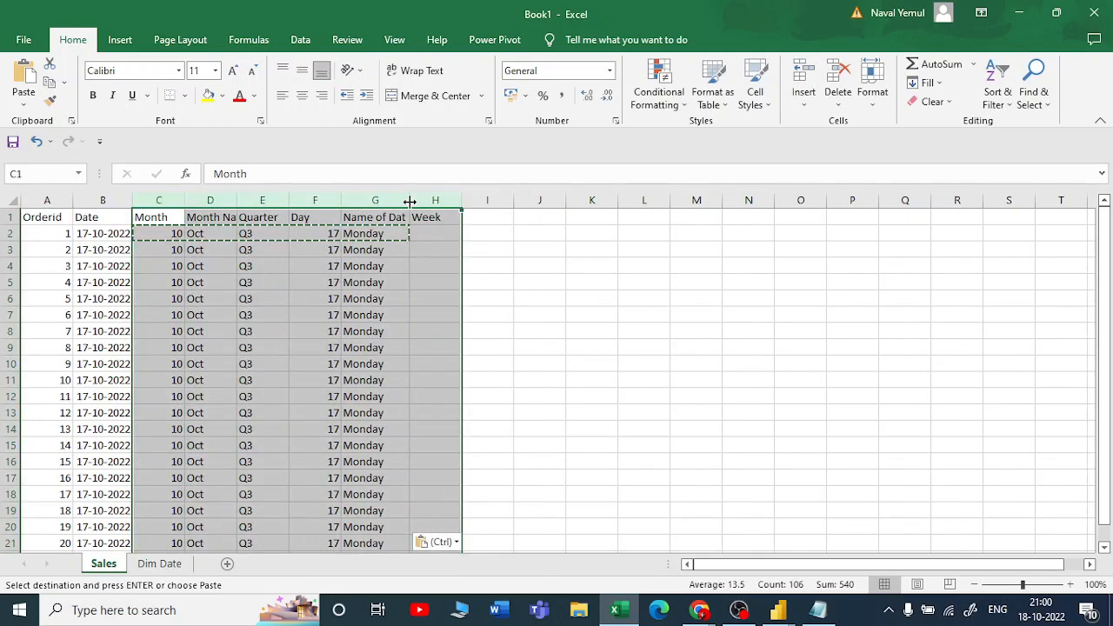
key(ctrl+c)
click(160, 563)
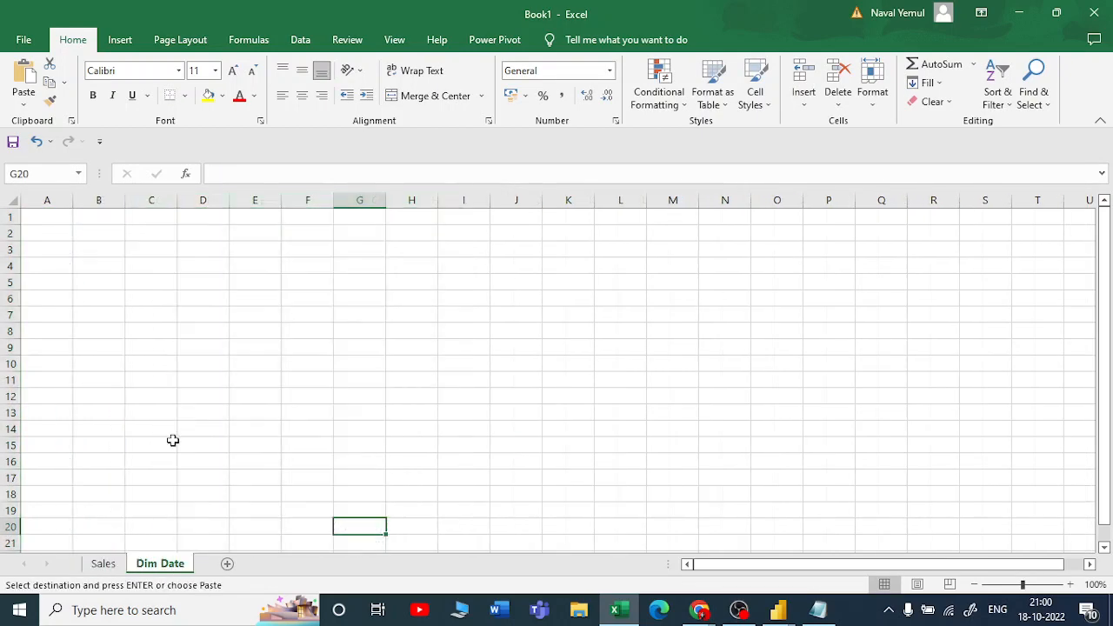
click(149, 201)
key(Return)
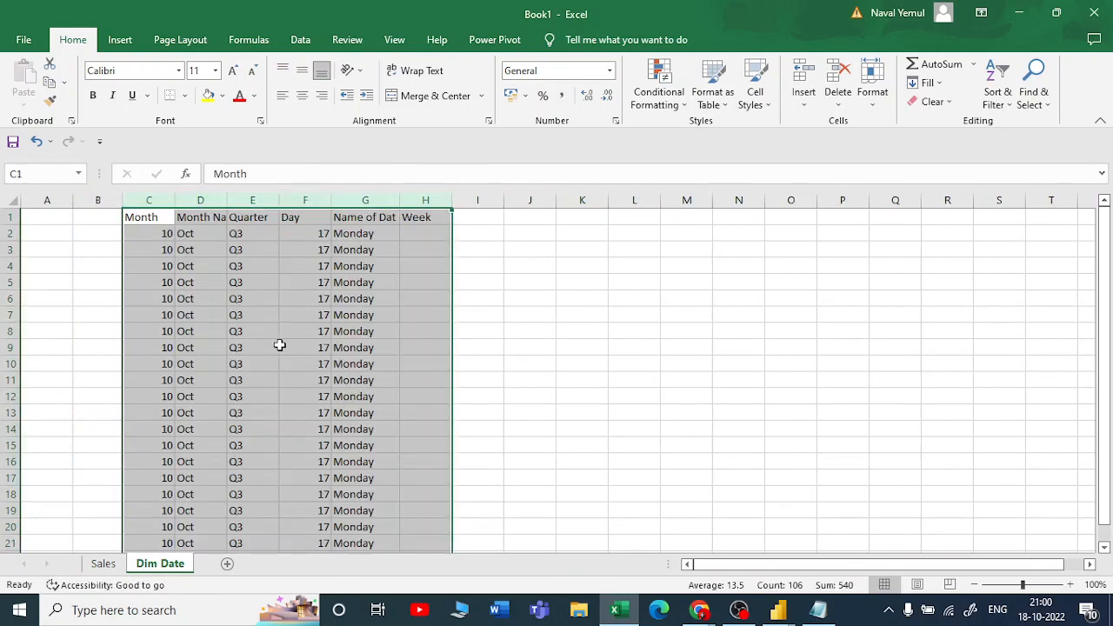
click(280, 345)
- Copy the Date column from the Sales sheet into column B of the Dim Date sheet
click(104, 564)
click(100, 200)
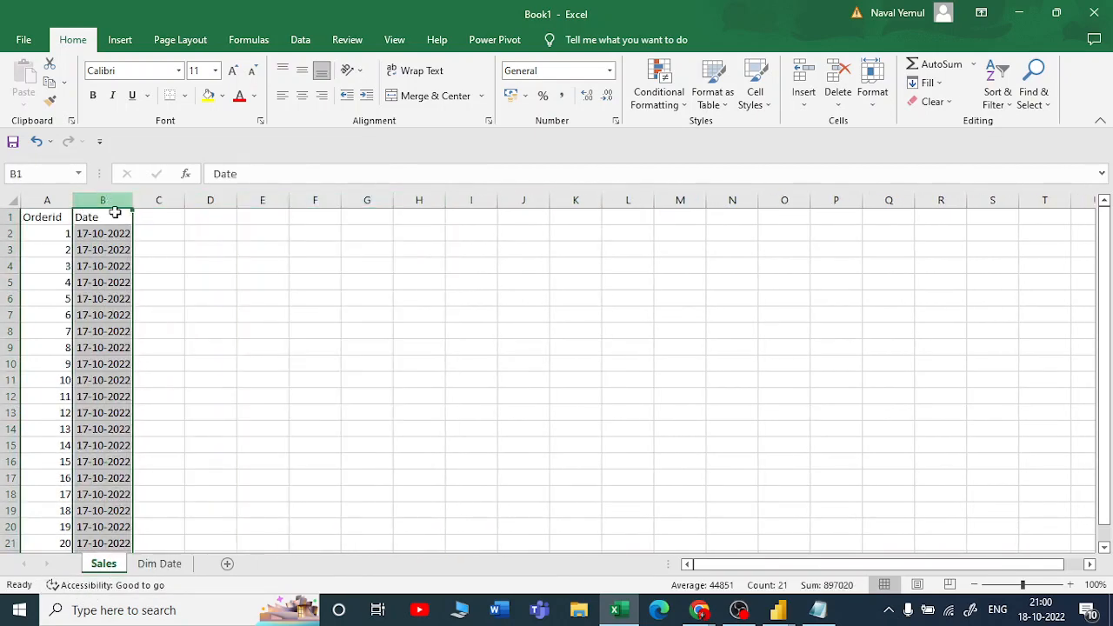
key(ctrl+c)
click(157, 562)
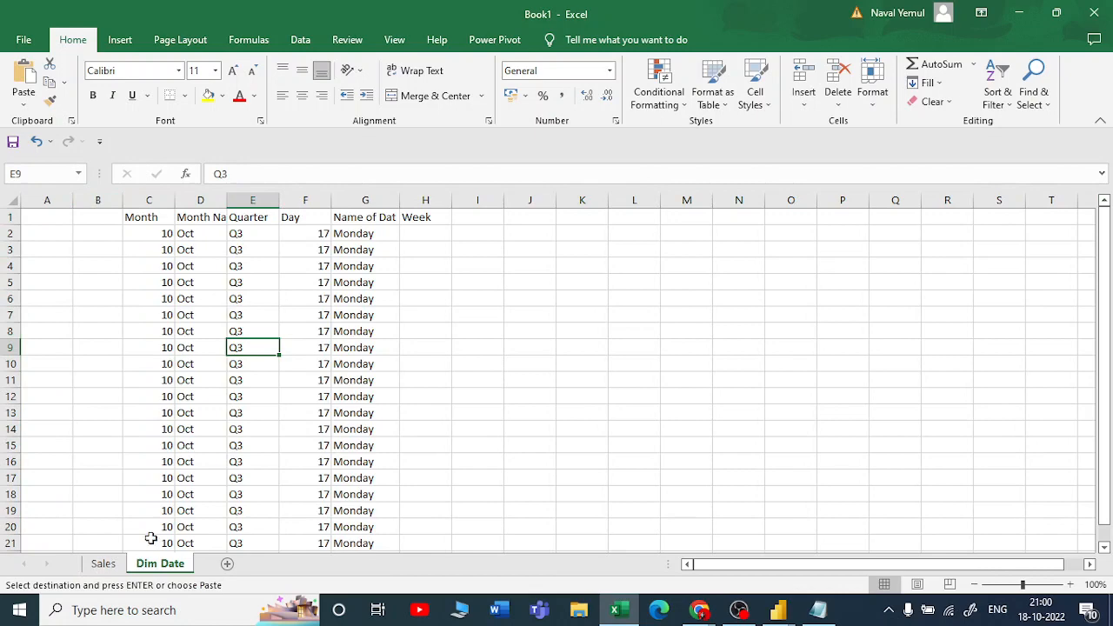
click(91, 198)
key(ctrl+v)
click(487, 314)
click(96, 217)
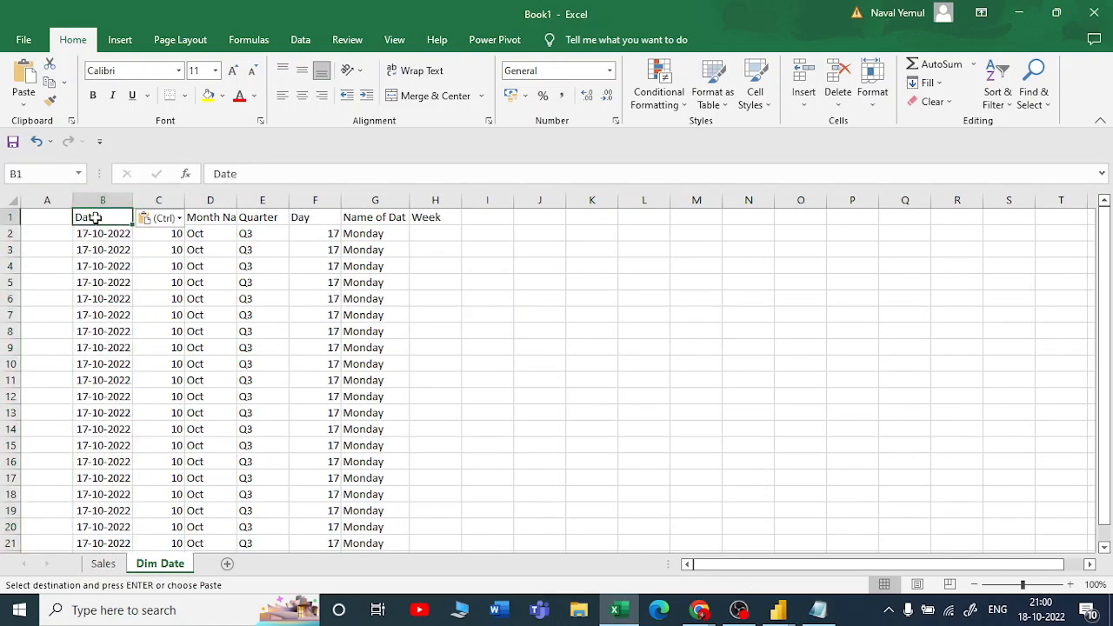
- Compare the Date column on the Sales sheet with the one on the Dim Date sheet
click(104, 563)
click(103, 233)
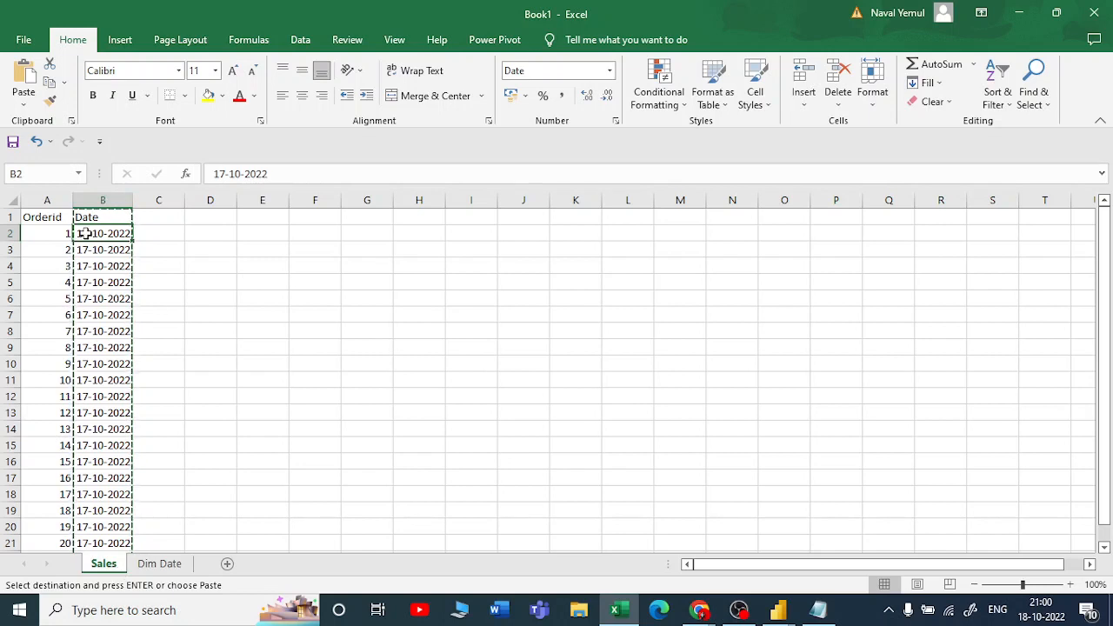
click(105, 200)
click(159, 564)
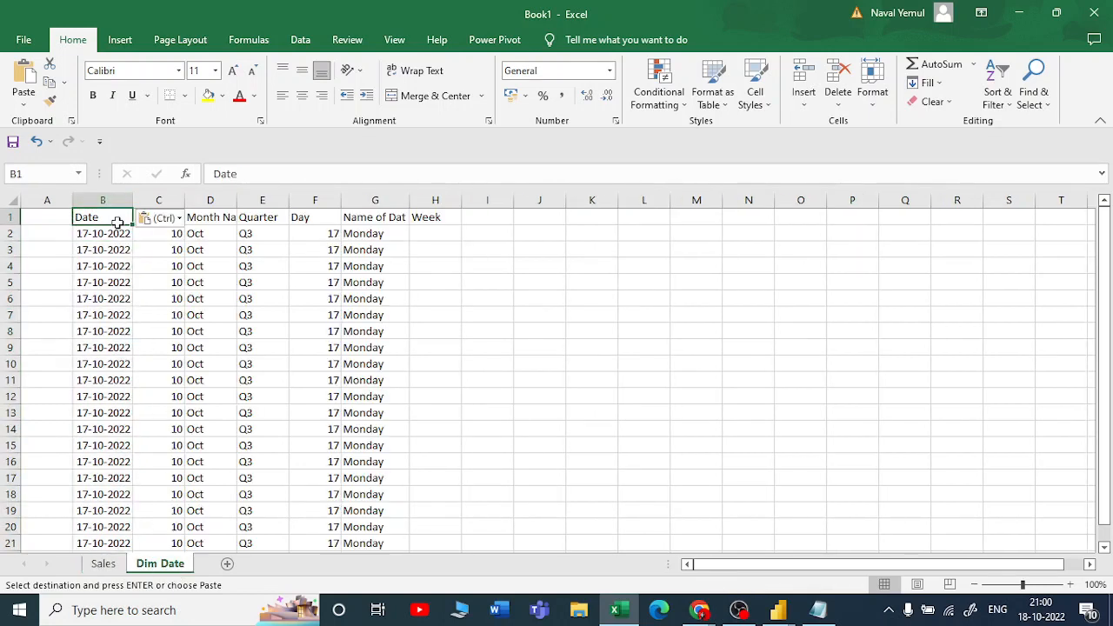
click(109, 200)
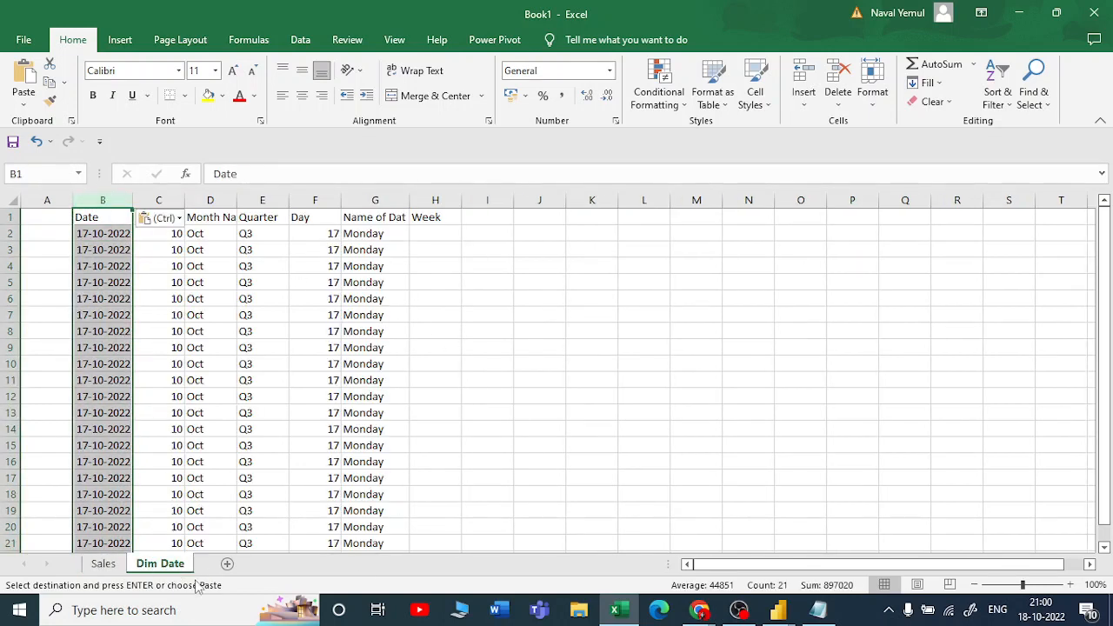
click(658, 323)
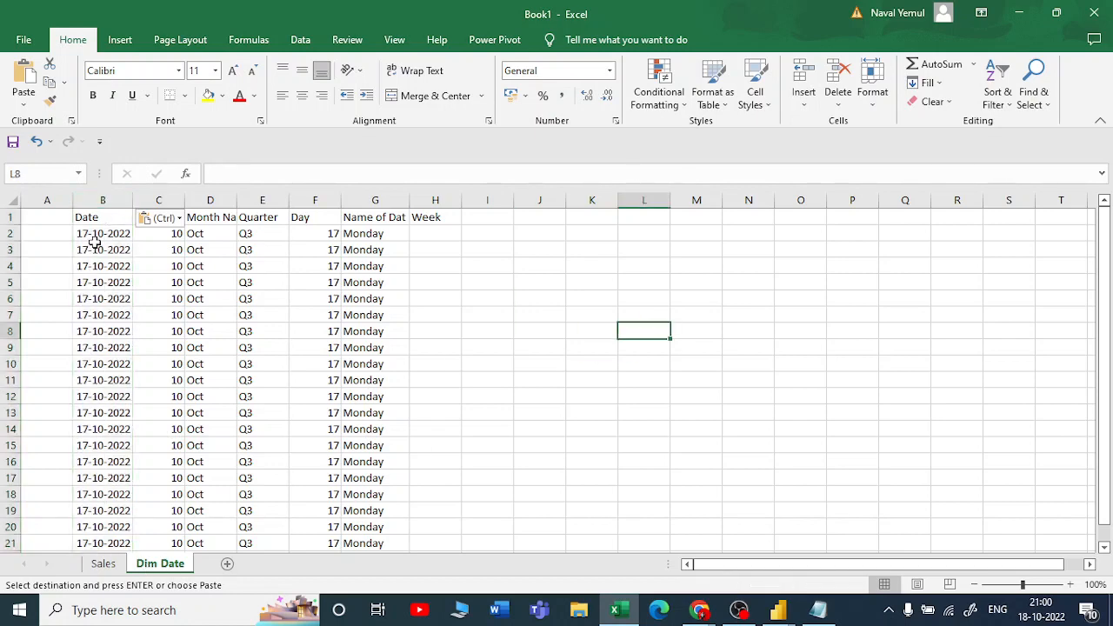
- Clear the repeated records from row 3 downward in columns B to G of the Dim Date sheet
drag(92, 251, 374, 340)
key(Delete)
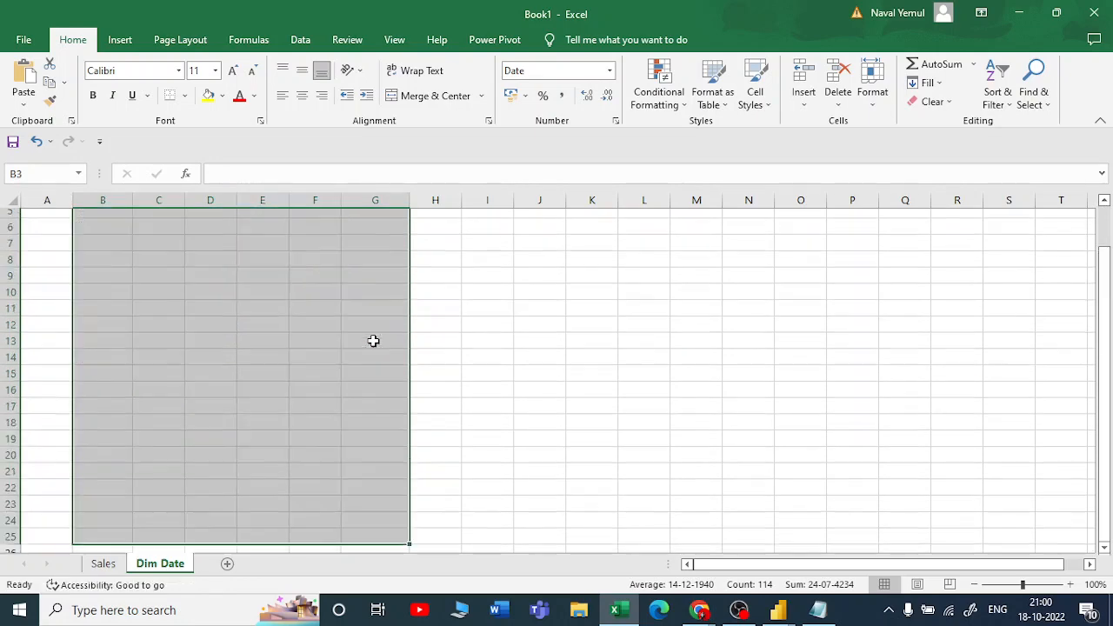
scroll(373, 341, up, 2)
click(569, 306)
click(10, 233)
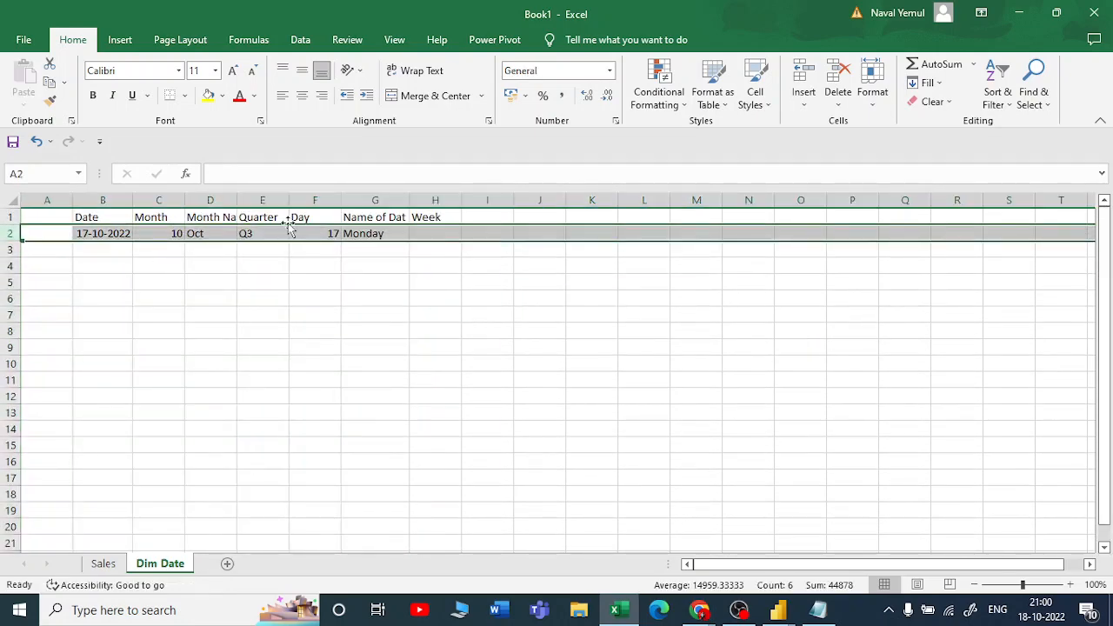
- Examine the repeated dates on the Sales sheet against the single date record on the Dim Date sheet
click(104, 563)
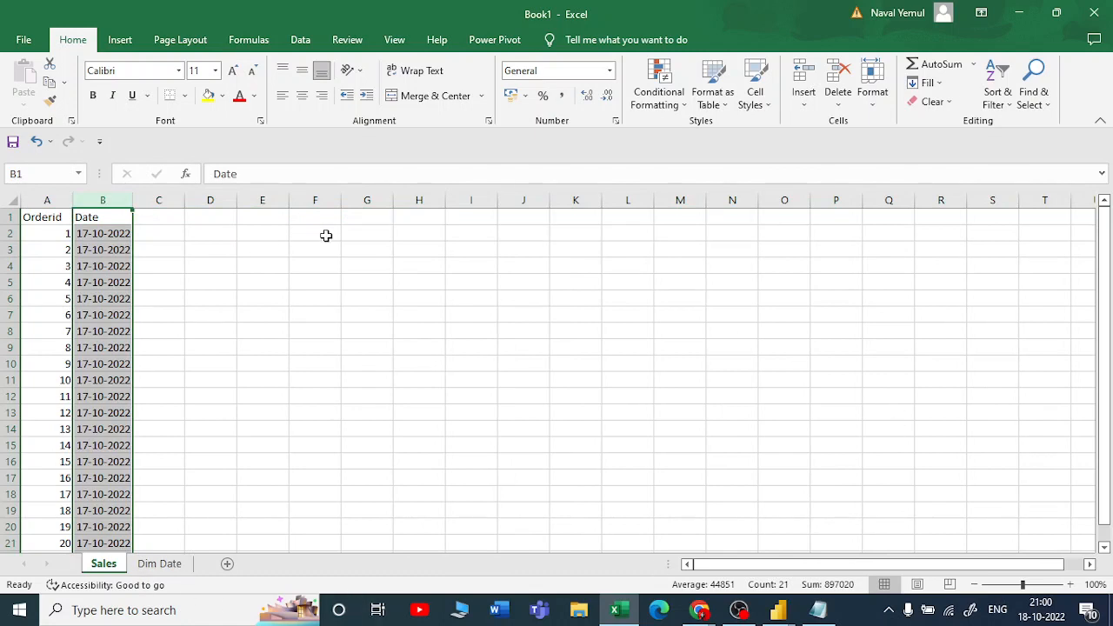
click(157, 564)
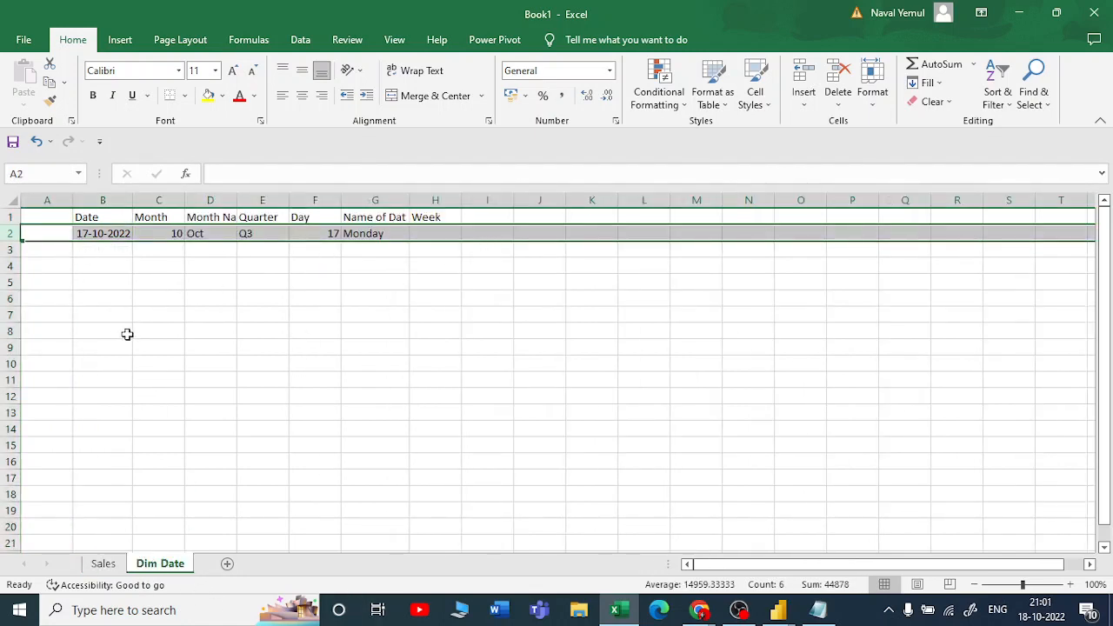
click(131, 398)
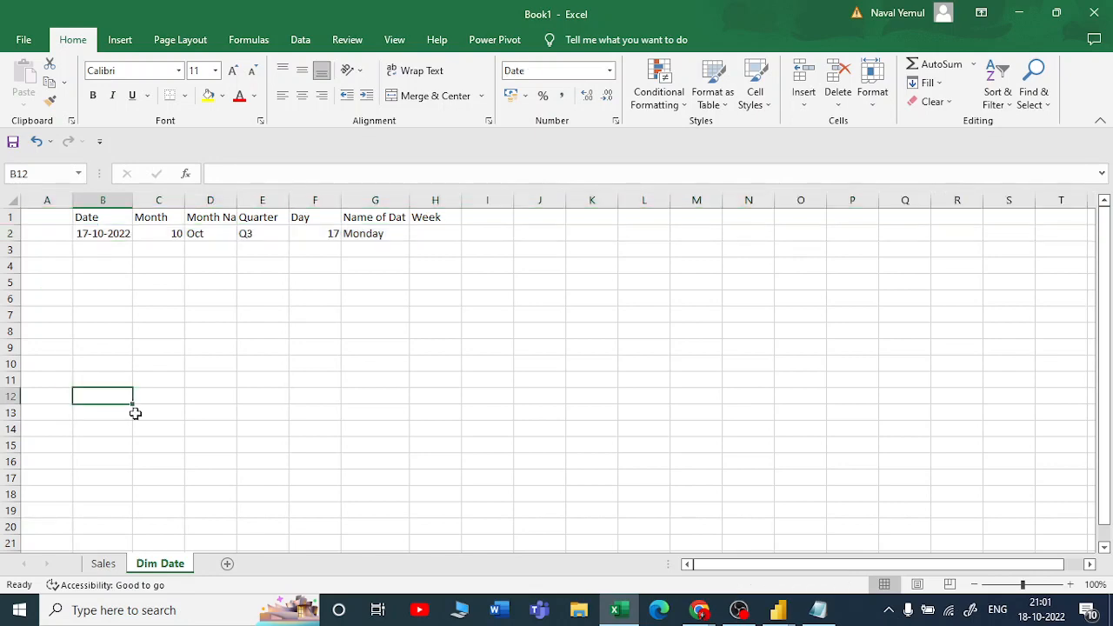
click(103, 563)
click(186, 426)
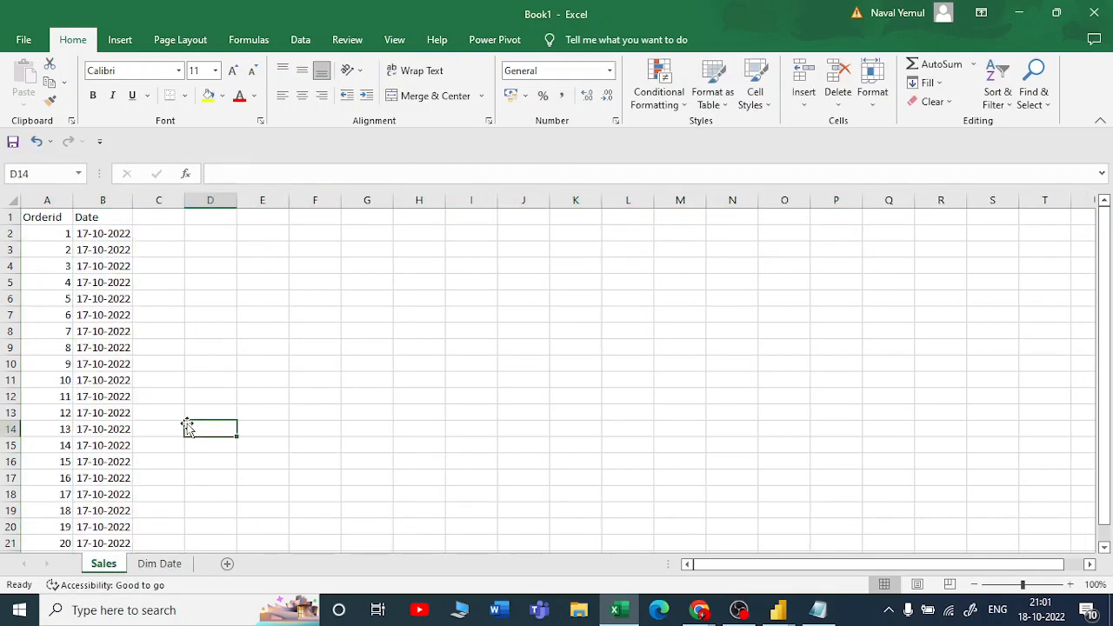
scroll(159, 402, down, 4)
scroll(97, 371, up, 4)
click(100, 235)
- Add a Sales column in column C of the Sales sheet with the values 10, 20, 36 and 52 in C2:C5
click(161, 219)
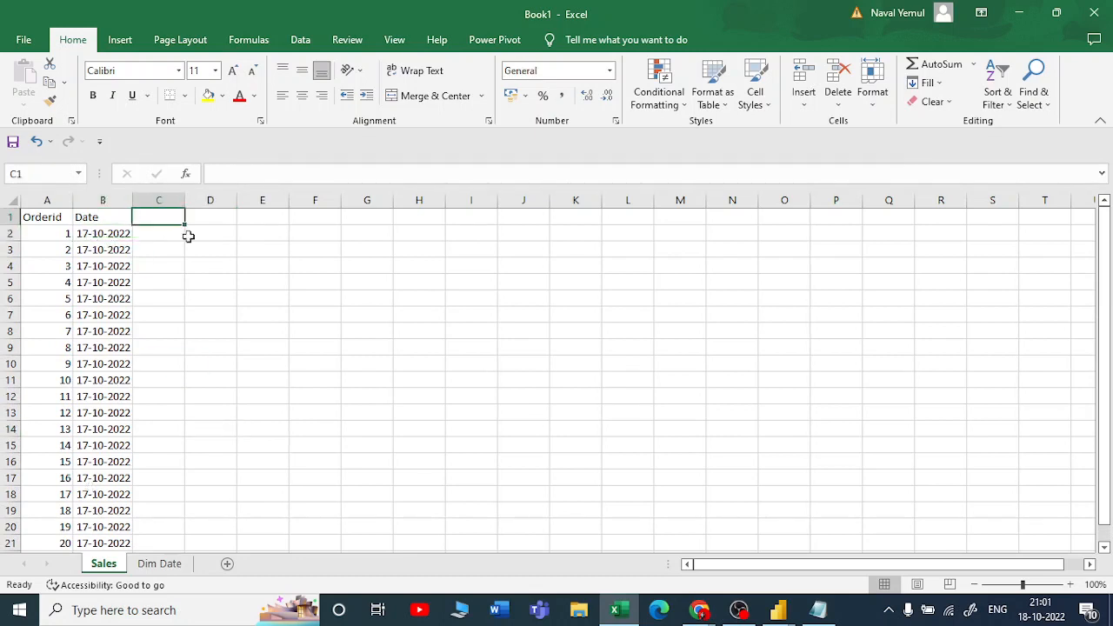
text(S)
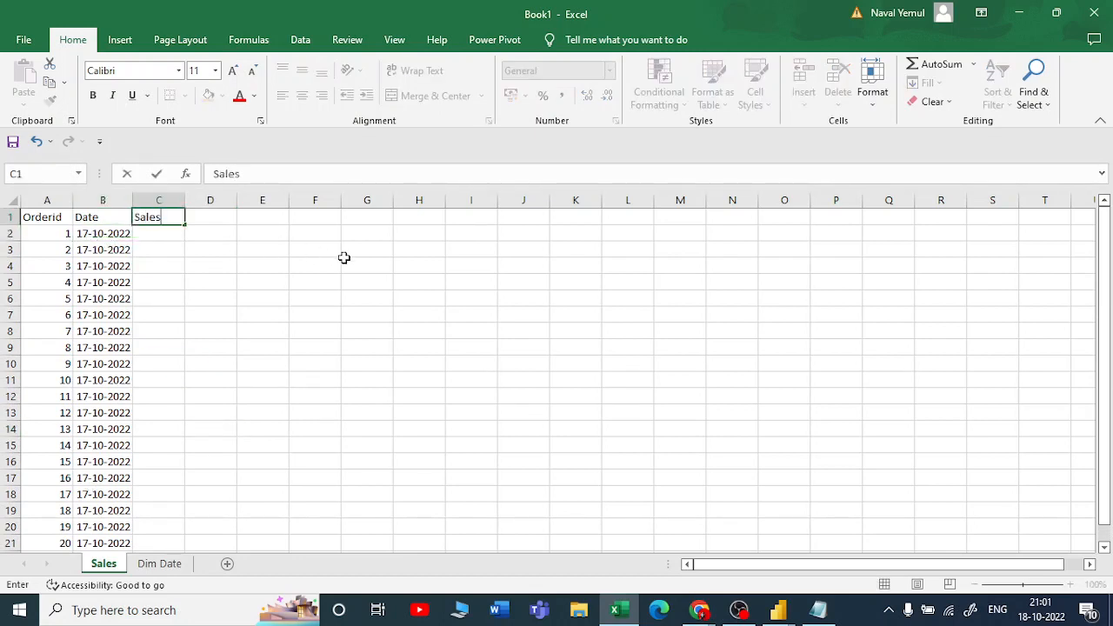
text(ales)
key(Return)
text(10)
key(Return)
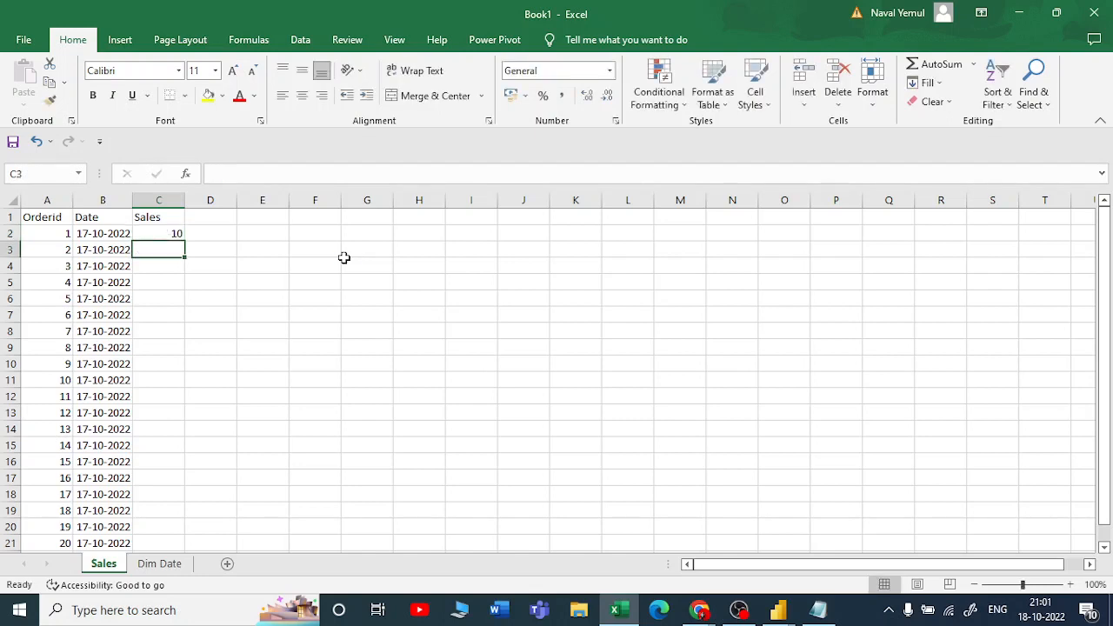
text(20)
key(Return)
text(36)
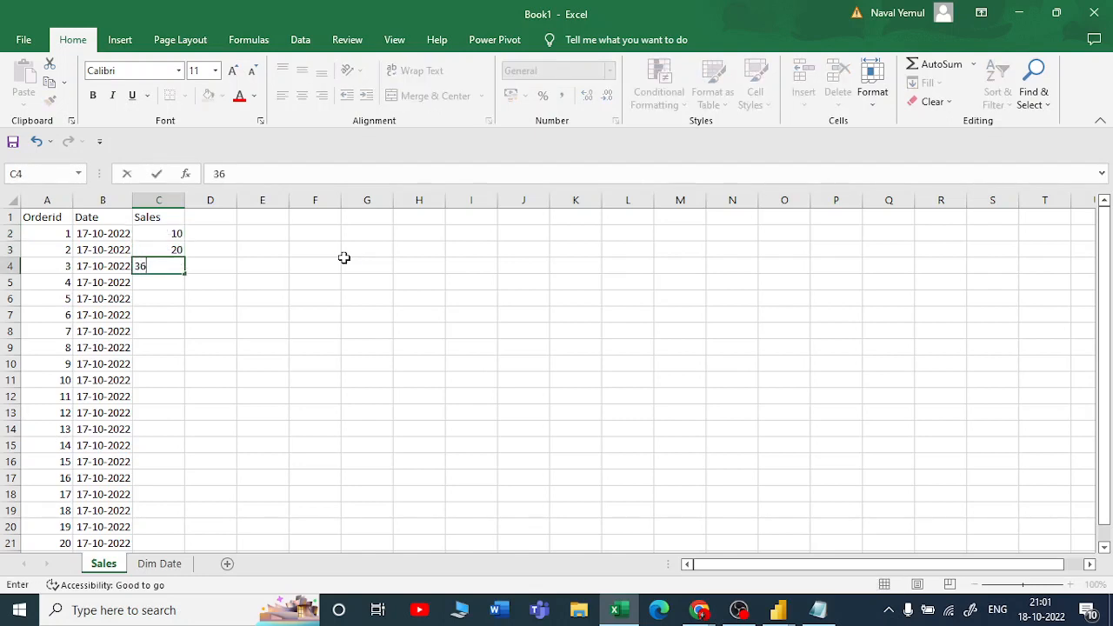
key(Return)
text(52)
key(Return)
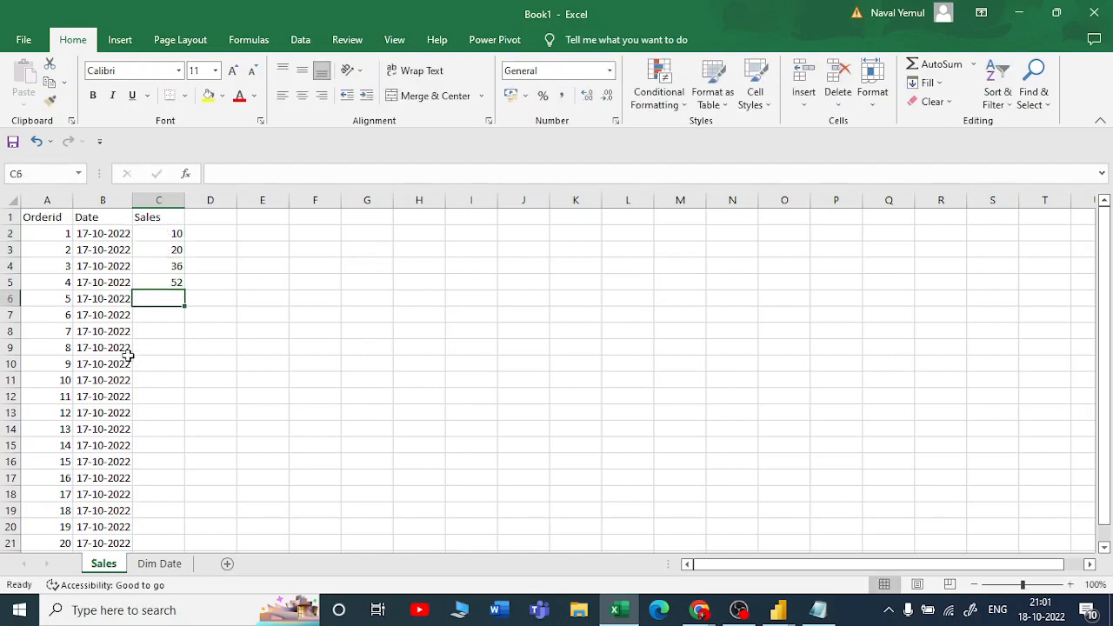
- Extend the Sales values from C2:C5 as a series down to C21
click(124, 351)
drag(161, 231, 179, 392)
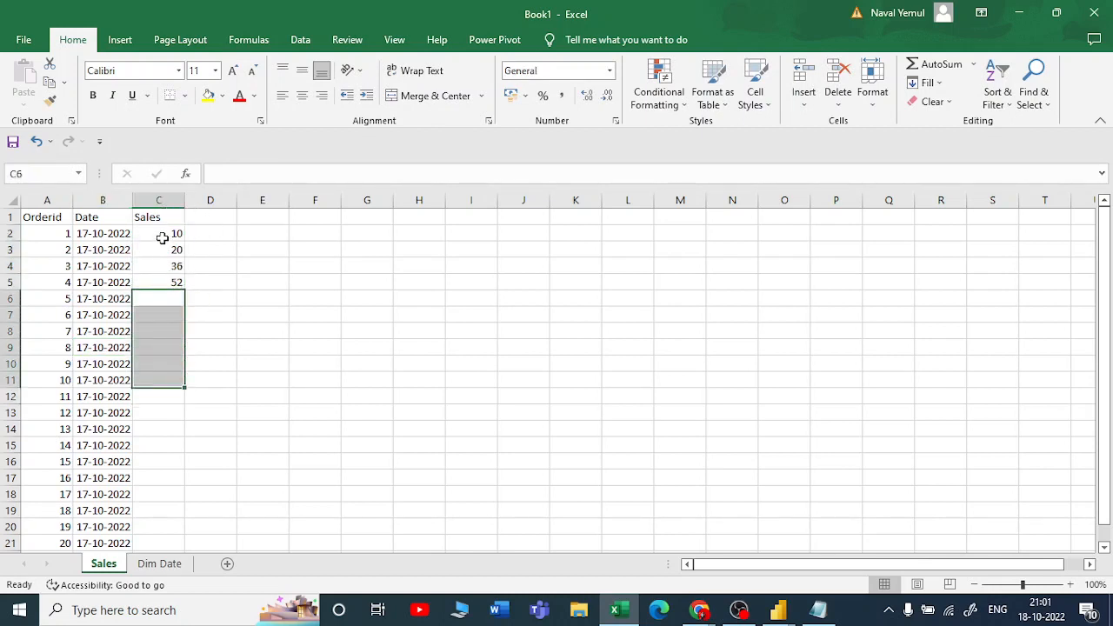
drag(162, 238, 161, 401)
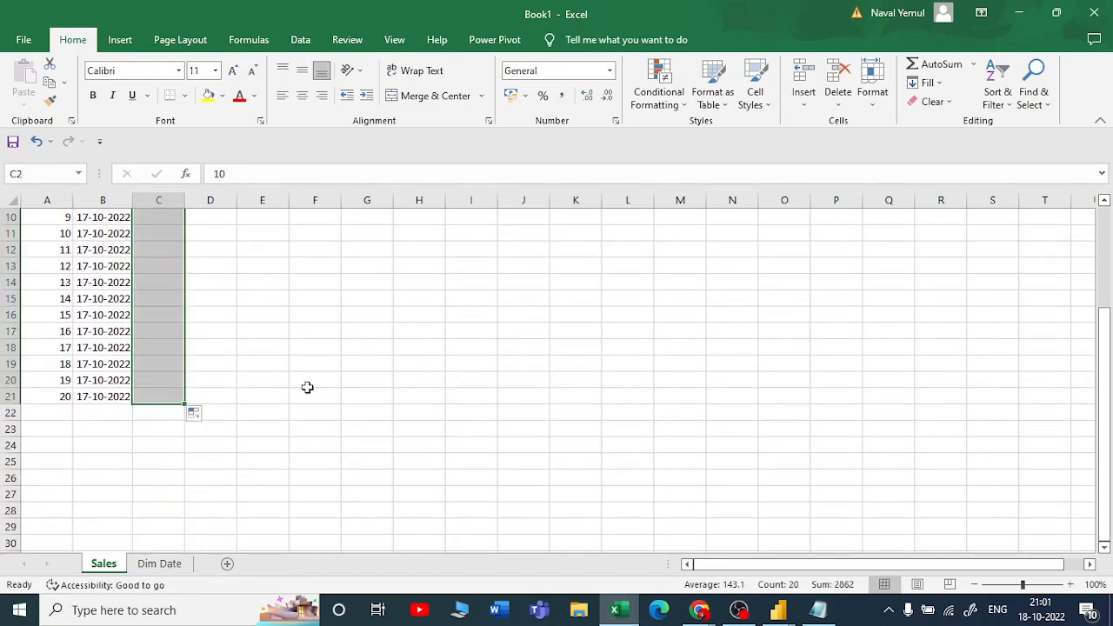
click(315, 380)
scroll(348, 365, up, 3)
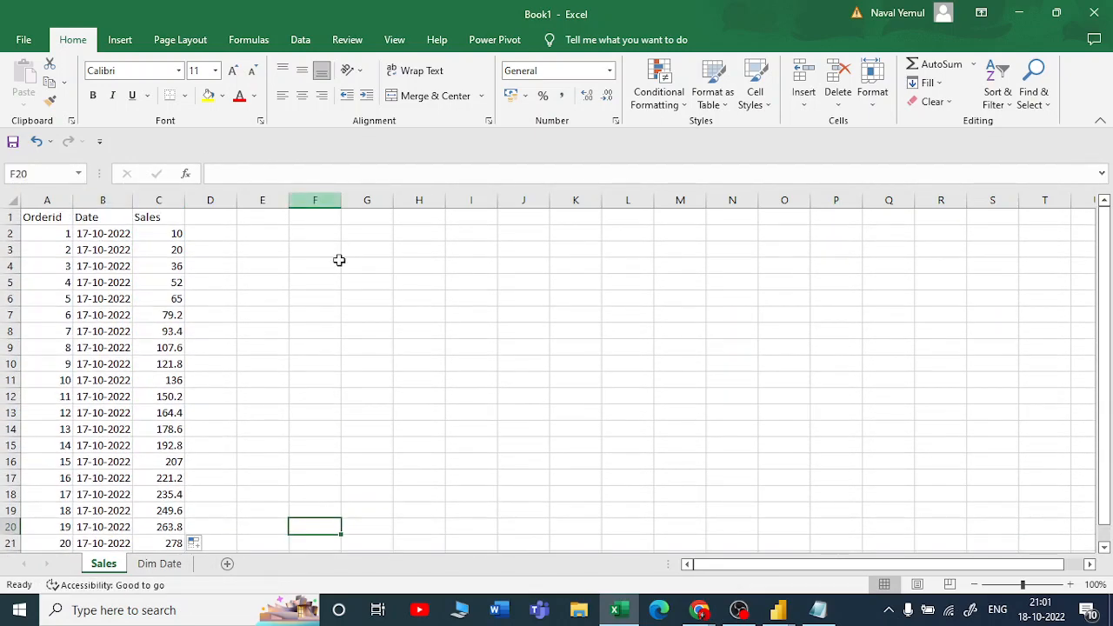
scroll(148, 252, down, 2)
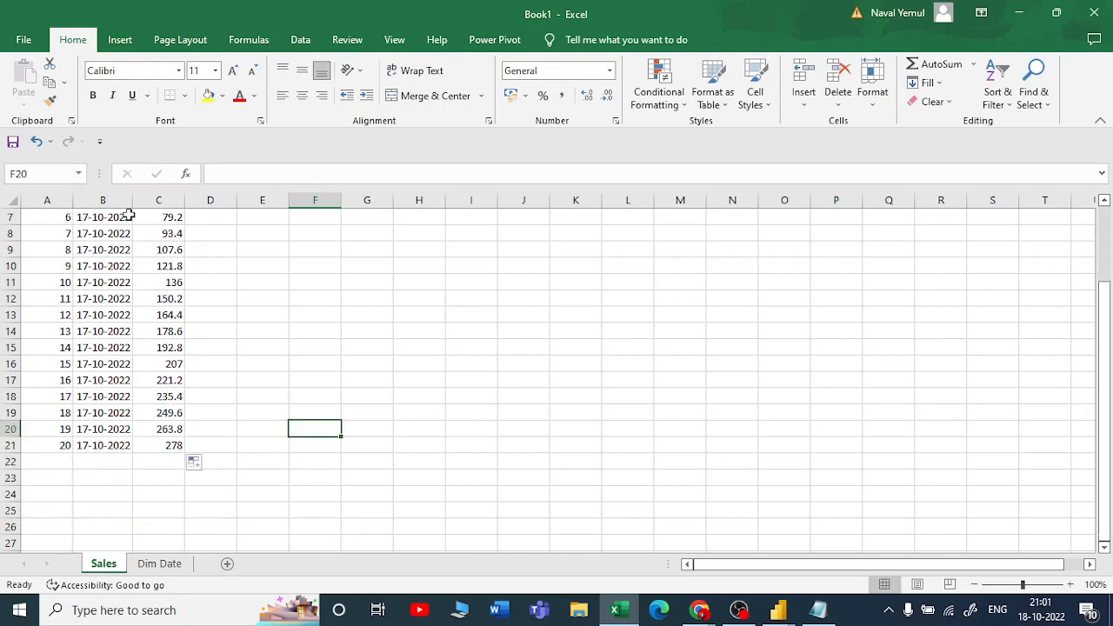
scroll(113, 226, up, 2)
- Add a record in row 22 of the Sales sheet with the next Orderid, the date 18-10-2022 and a Sales value of 0
scroll(183, 270, down, 4)
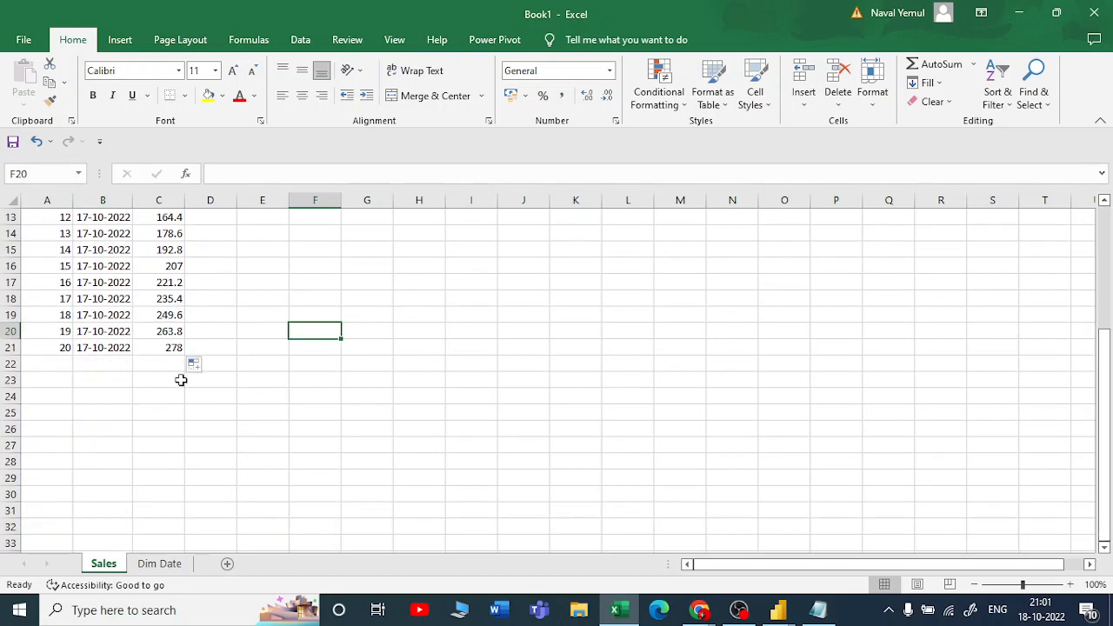
click(43, 370)
text(21)
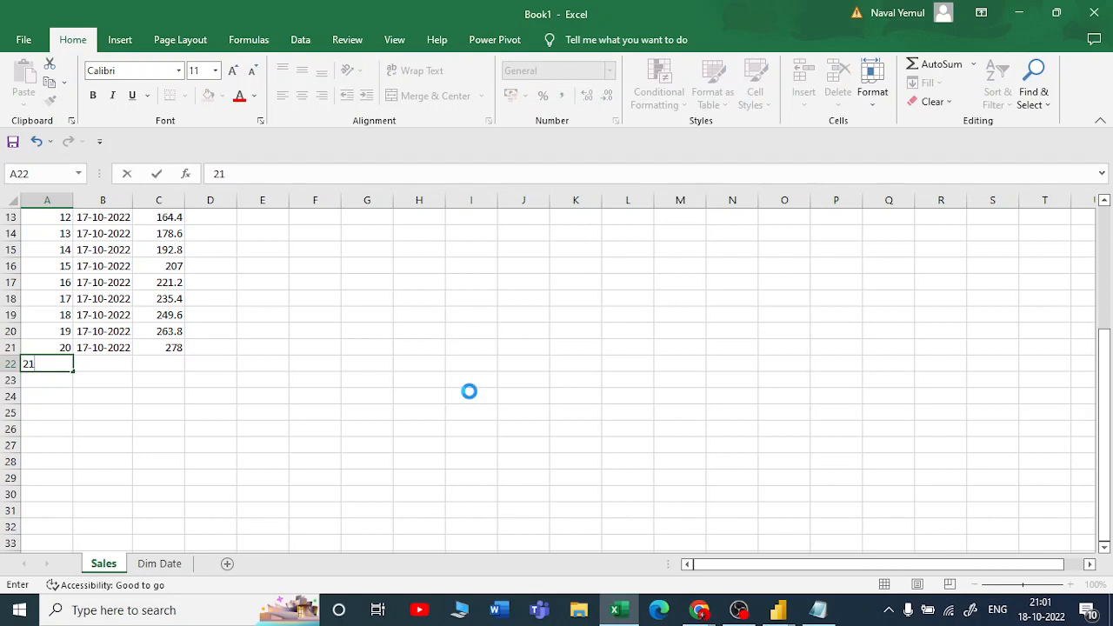
key(Tab)
text(18)
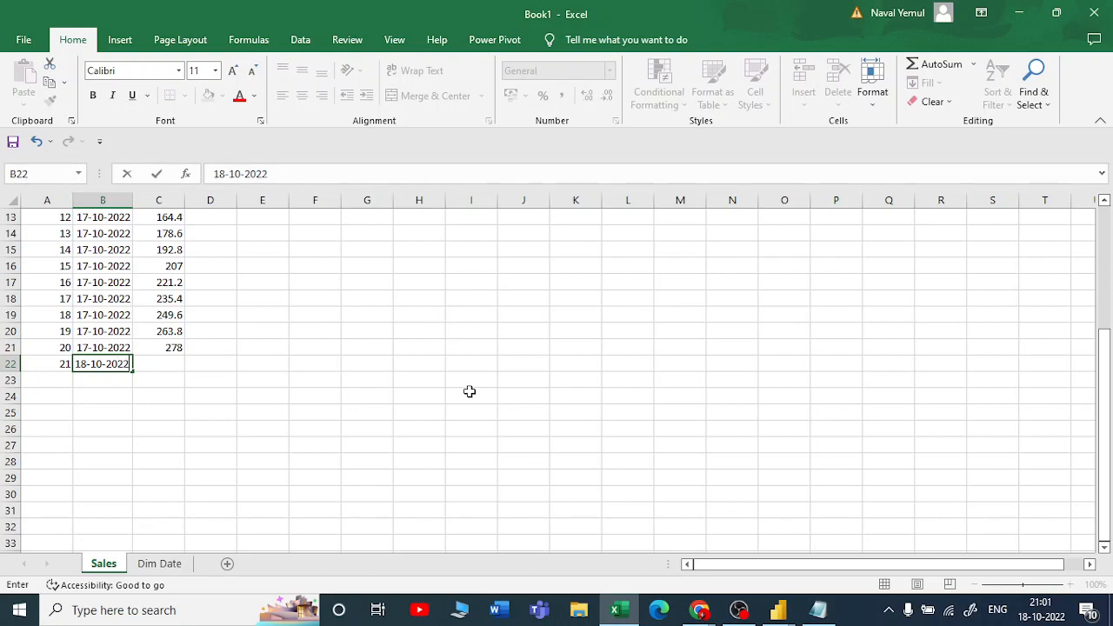
key(Tab)
text(0)
click(418, 347)
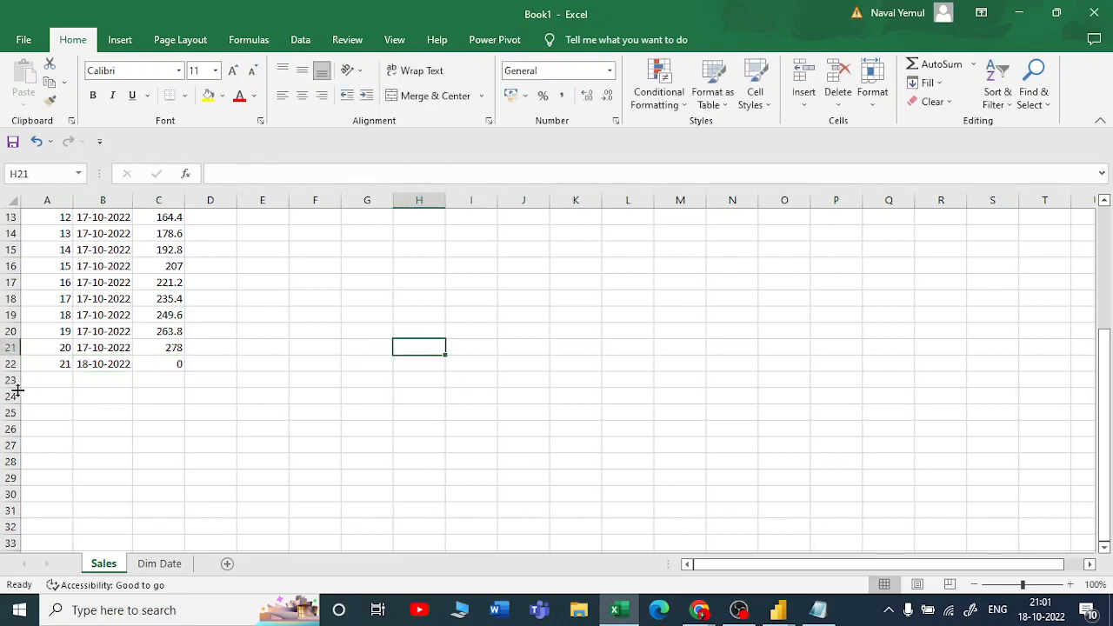
- Change the record in row 22 to the date 19-10-2022 and a Sales value of 20
click(146, 365)
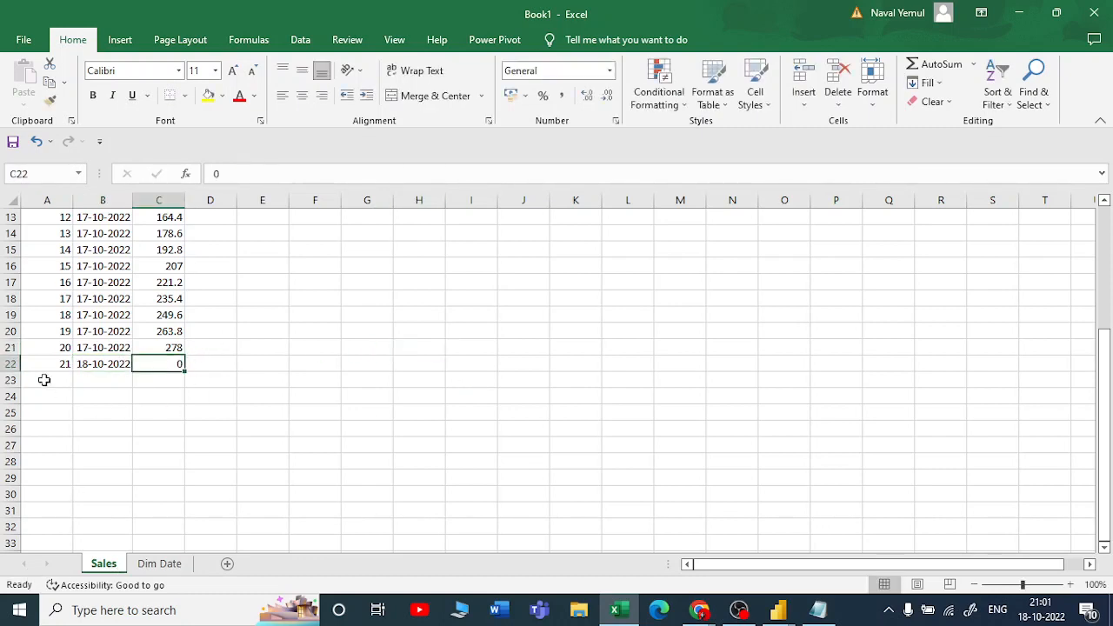
drag(85, 366, 174, 376)
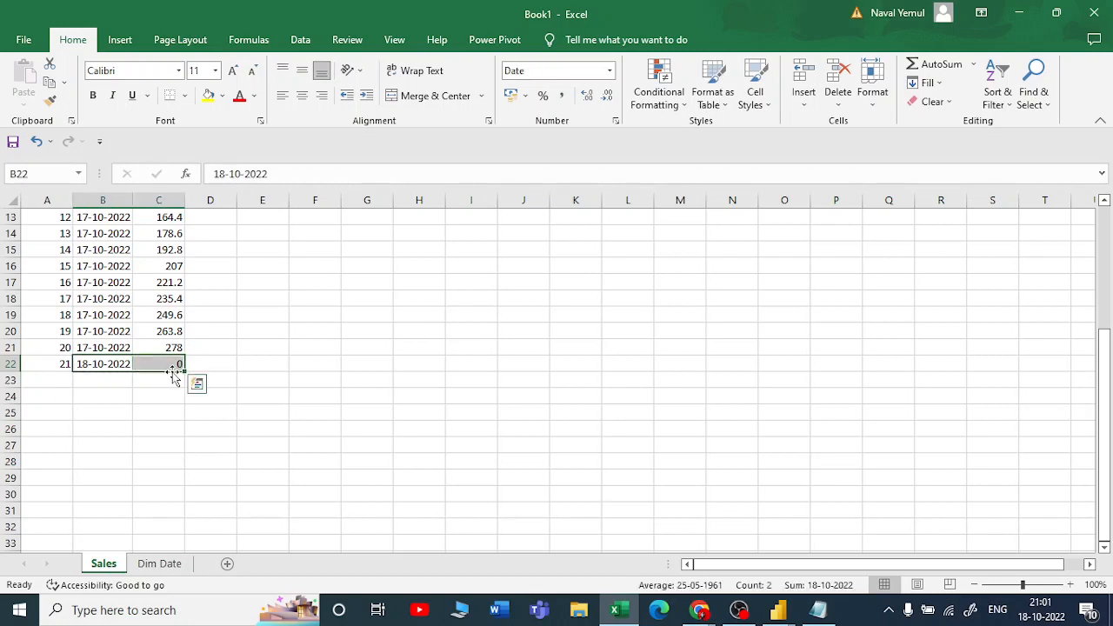
key(BackSpace)
click(321, 378)
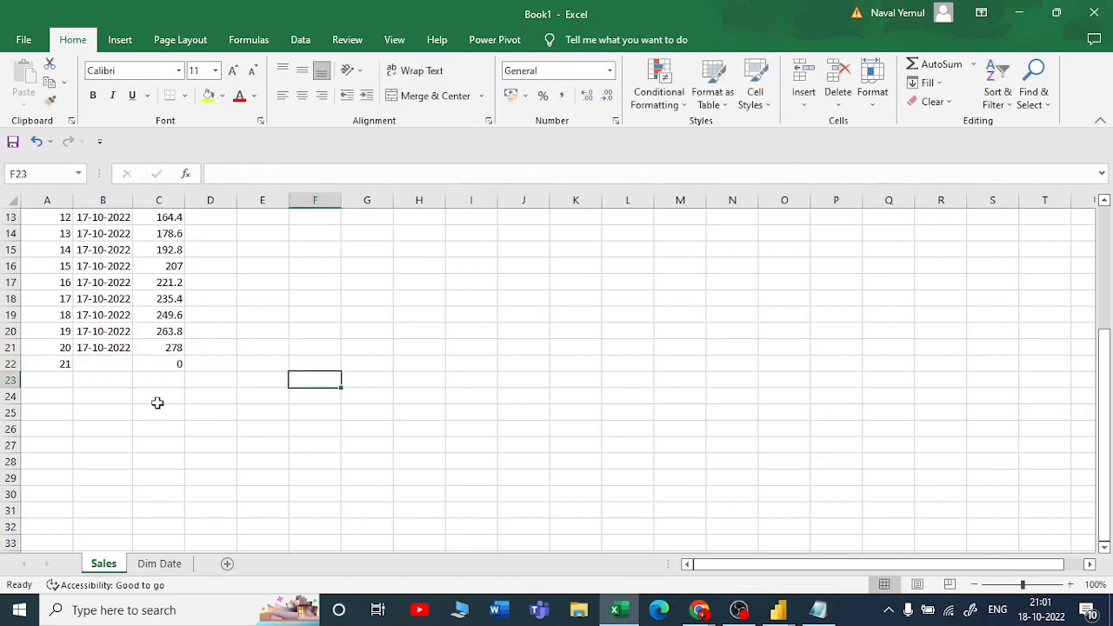
click(86, 363)
text(19/10/)
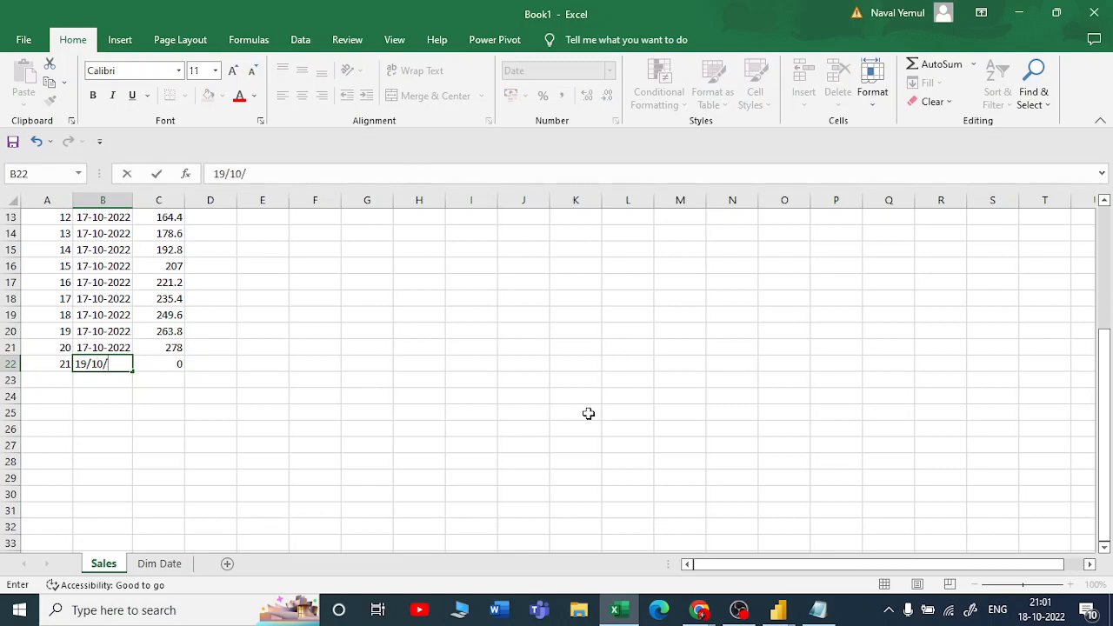
text(22)
key(Tab)
text(20)
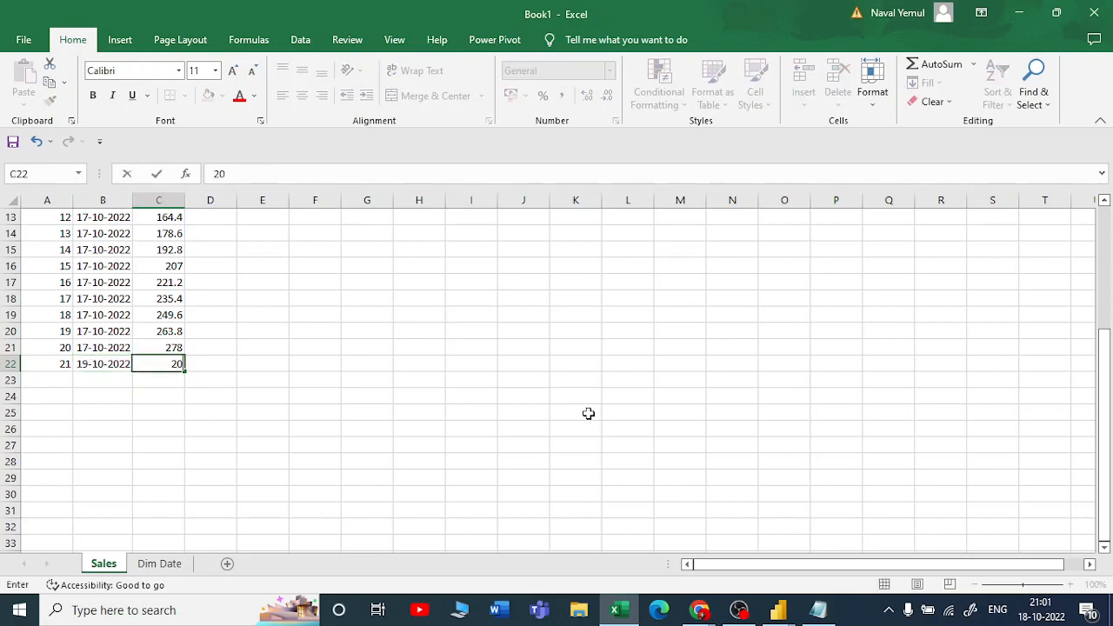
click(515, 399)
click(176, 350)
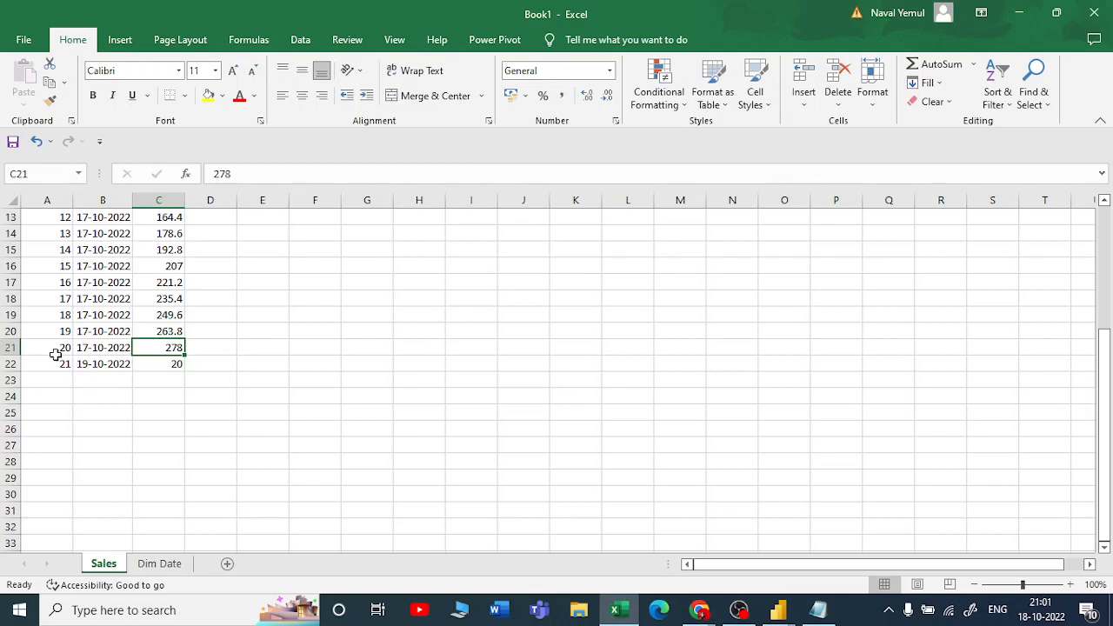
drag(96, 365, 161, 364)
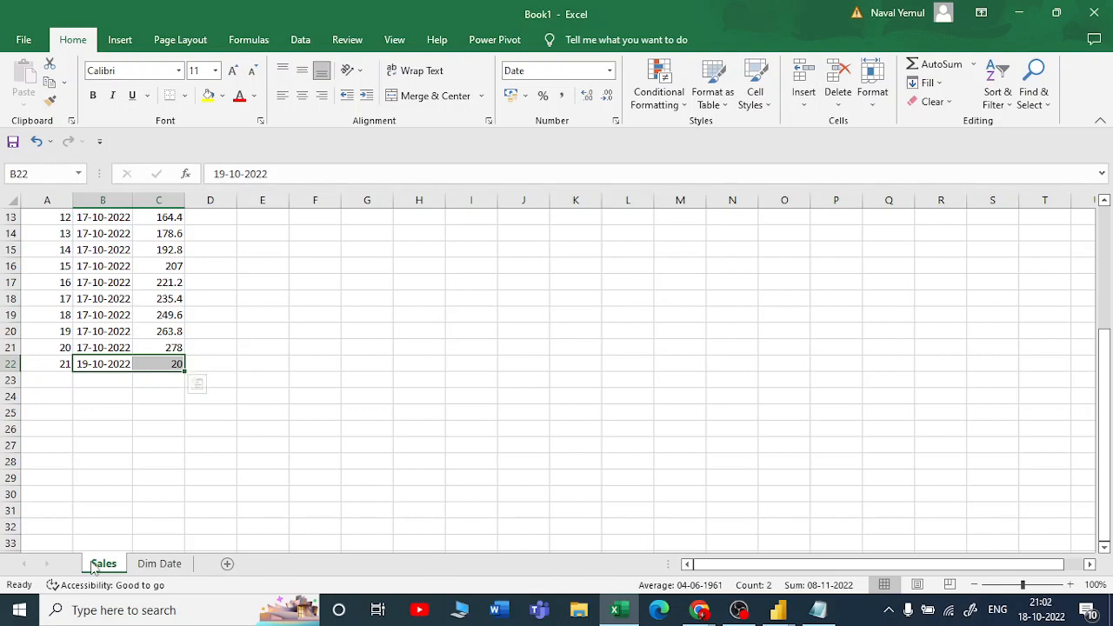
- Fill the Date column of the Dim Date sheet with consecutive dates from 17-10-2022 in B2 to 27-10-2022 in B12
click(159, 564)
click(87, 249)
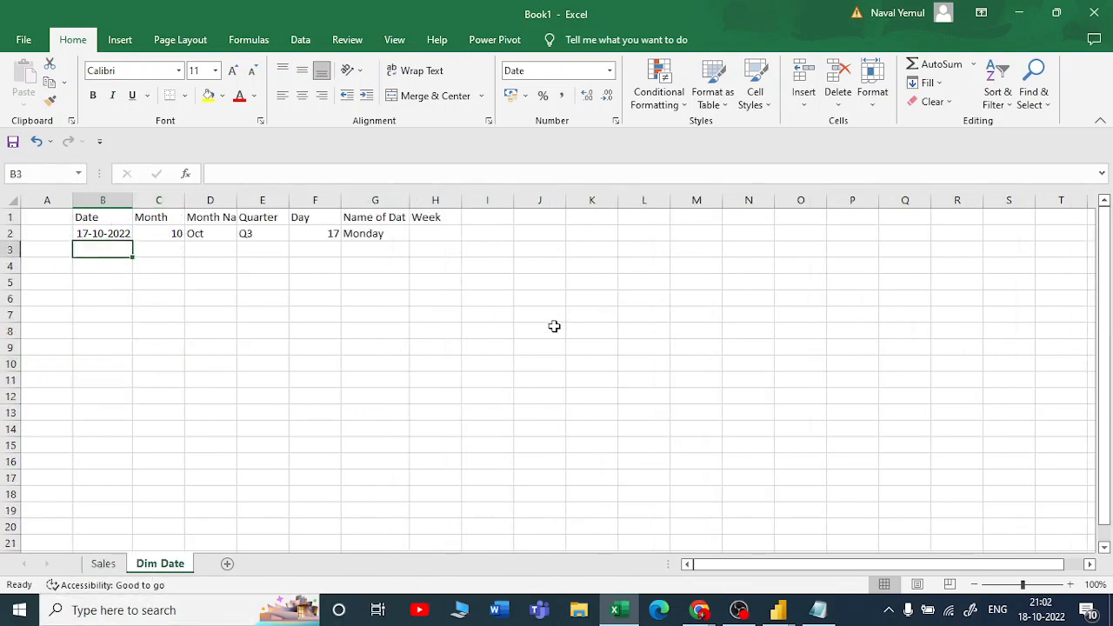
click(114, 231)
drag(131, 244, 138, 399)
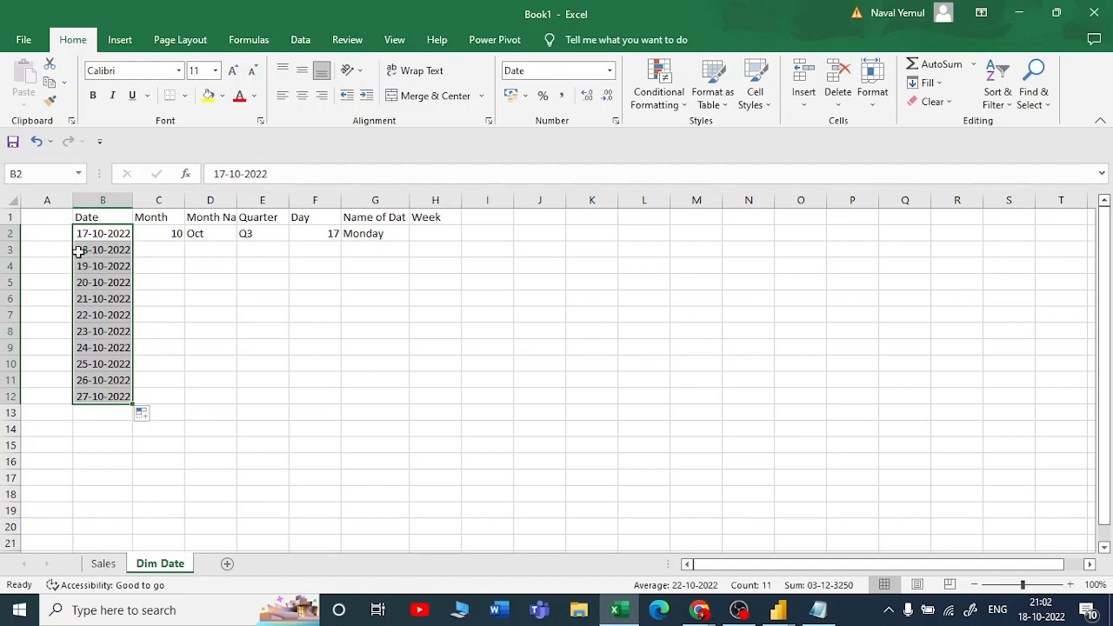
click(197, 329)
- Copy the Month, Month Name, Quarter and Day values from C2:F2 into row 3 of the Dim Date sheet
drag(165, 235, 324, 236)
key(ctrl+c)
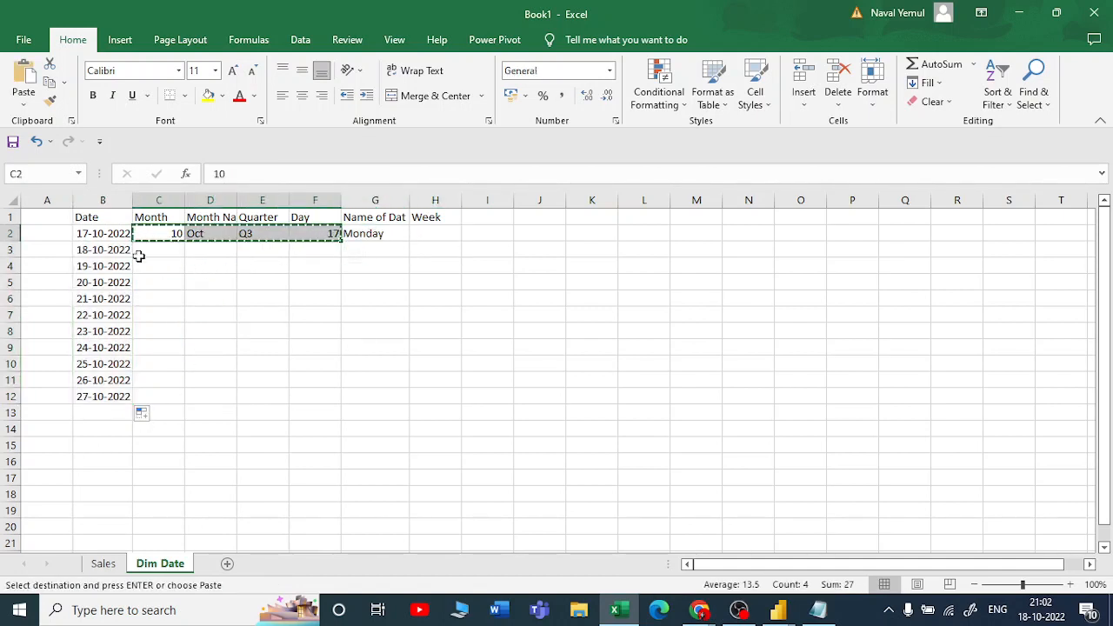
key(ctrl+v)
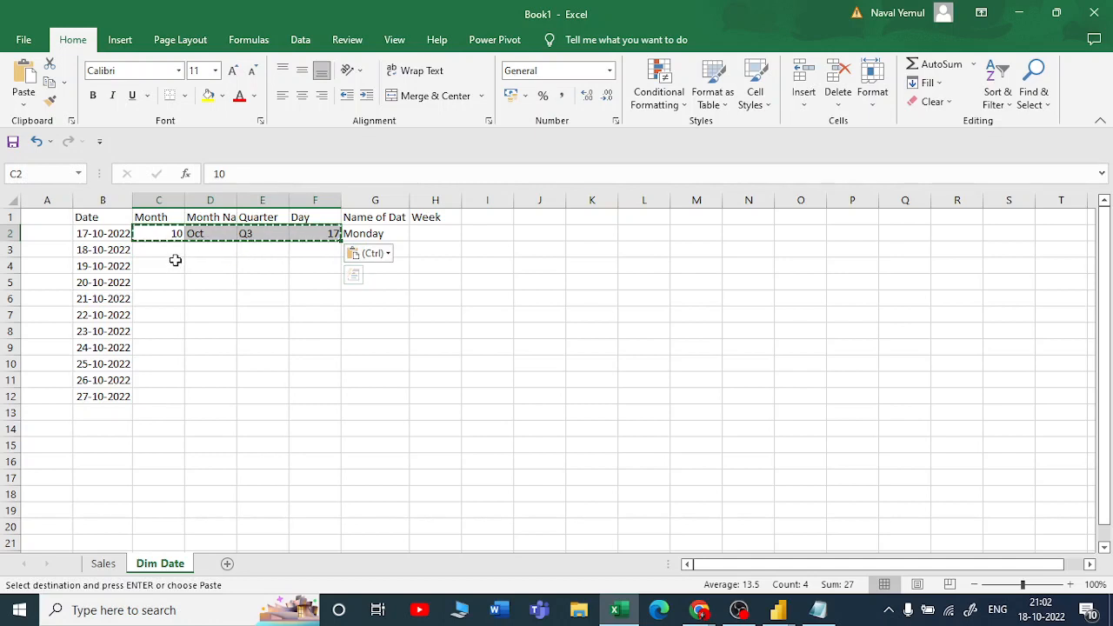
click(179, 251)
key(ctrl+v)
click(381, 250)
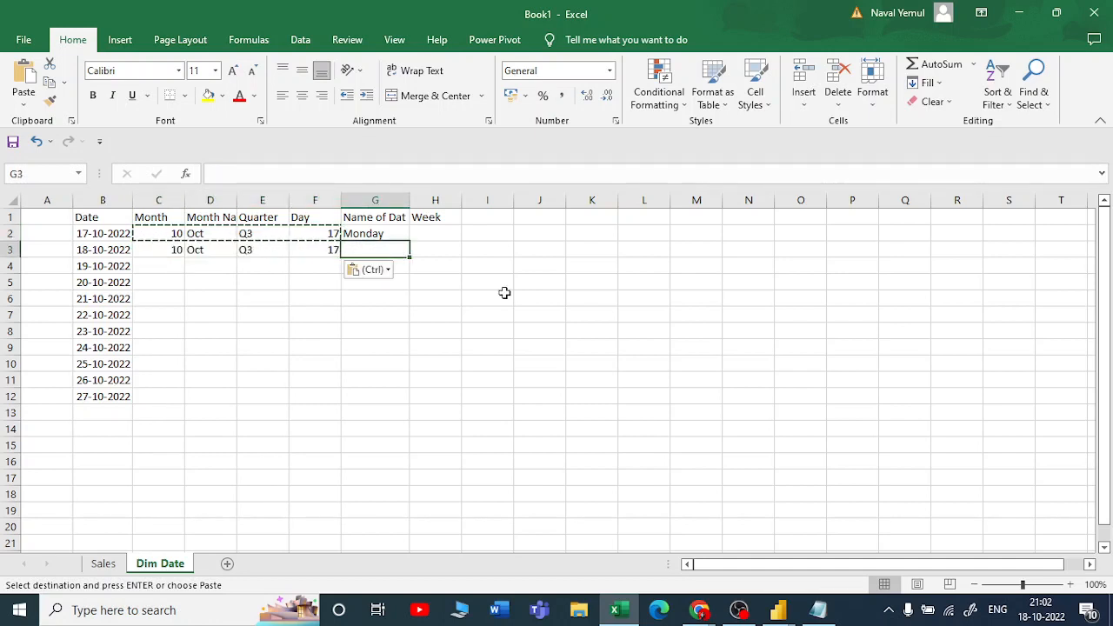
- Complete row 3 of the Dim Date sheet with the day name Tuesday in G3 and the Day value 18 in F3
text(Tuesday)
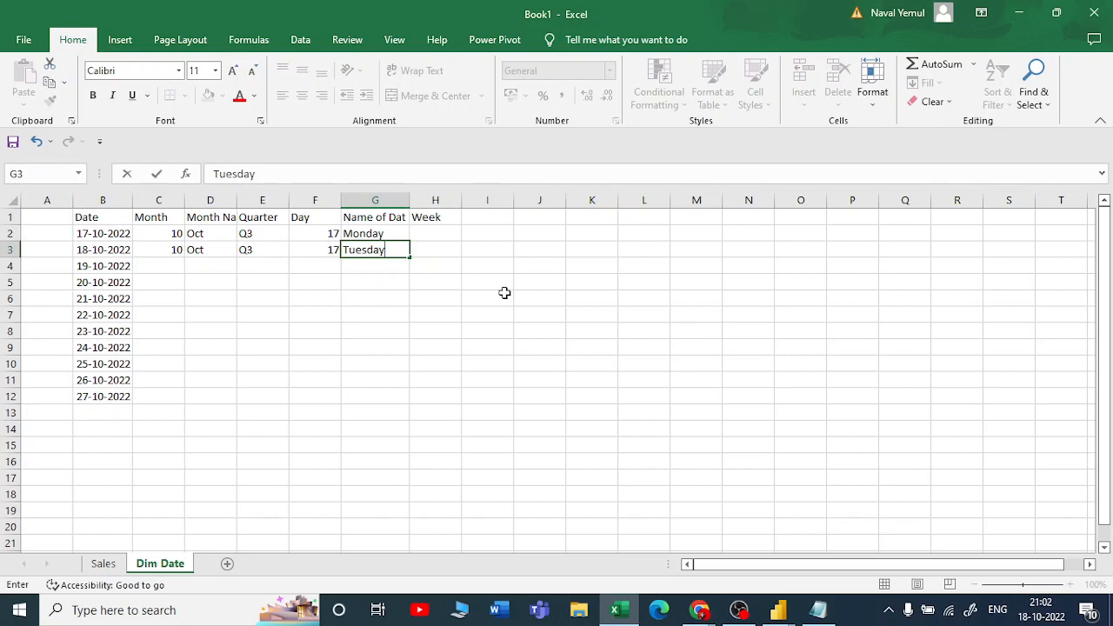
key(Left)
text(18)
click(574, 361)
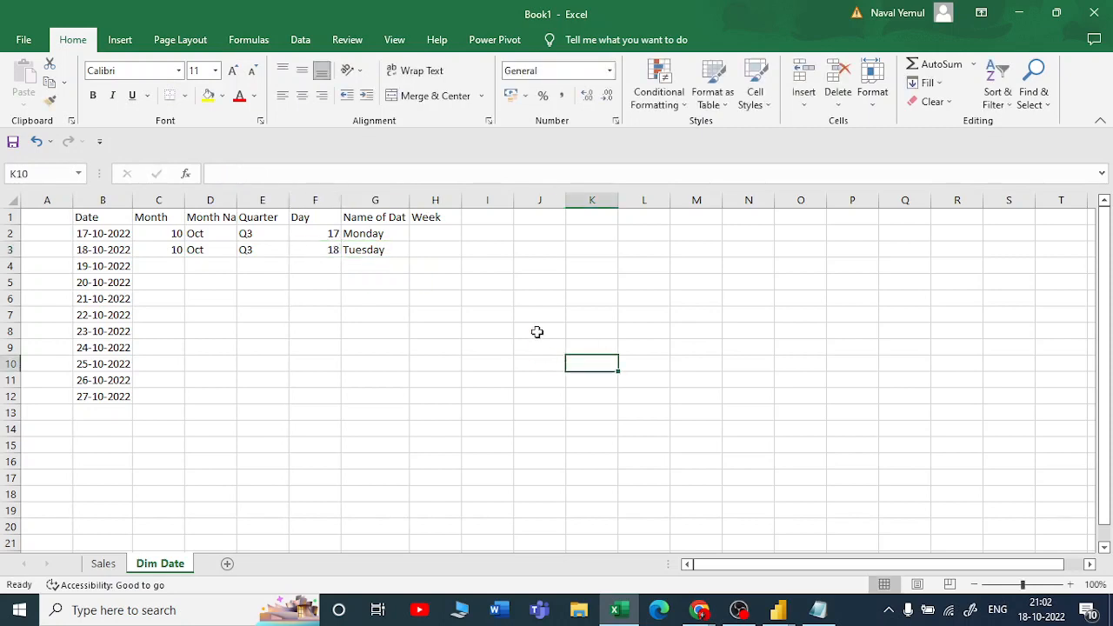
- Compare the Date column of the Sales sheet with the consecutive dates and their attributes in the Dim Date sheet
click(89, 248)
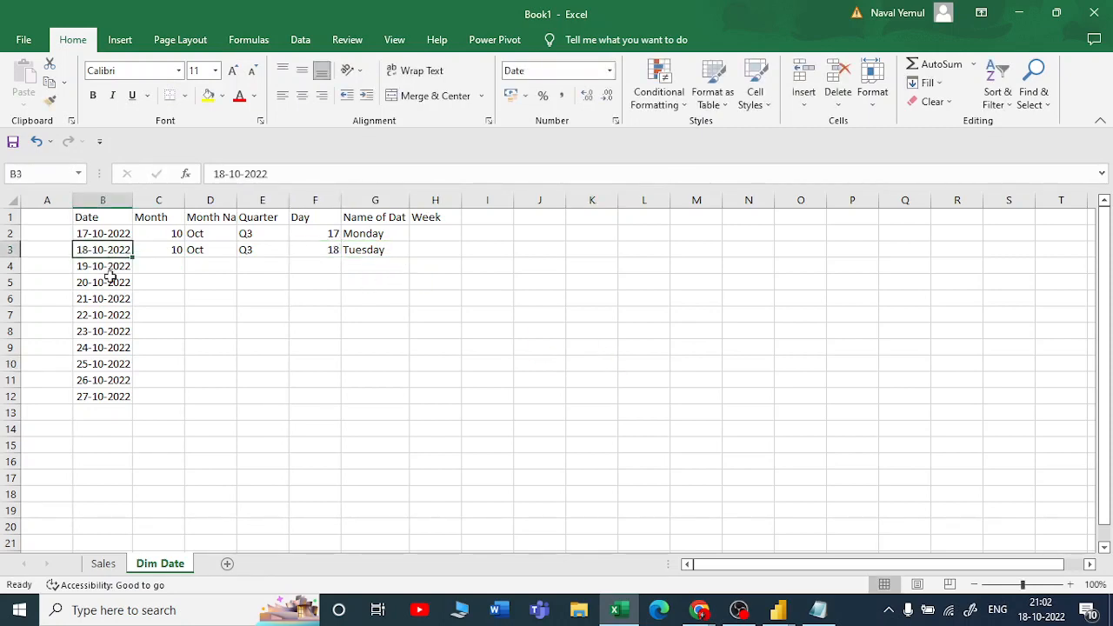
click(101, 202)
click(103, 563)
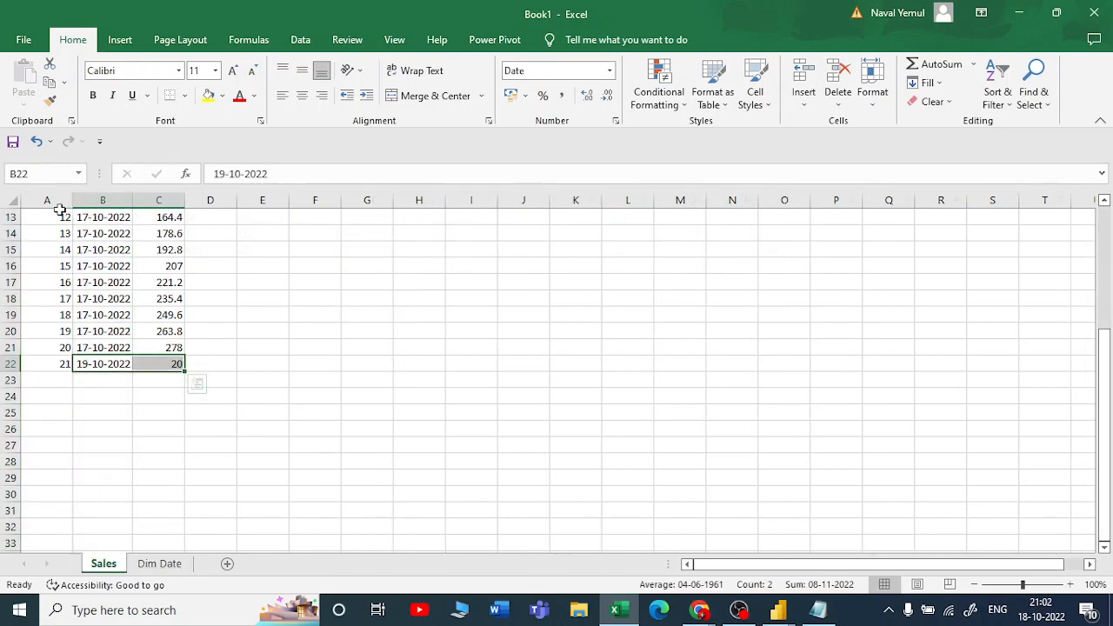
click(101, 198)
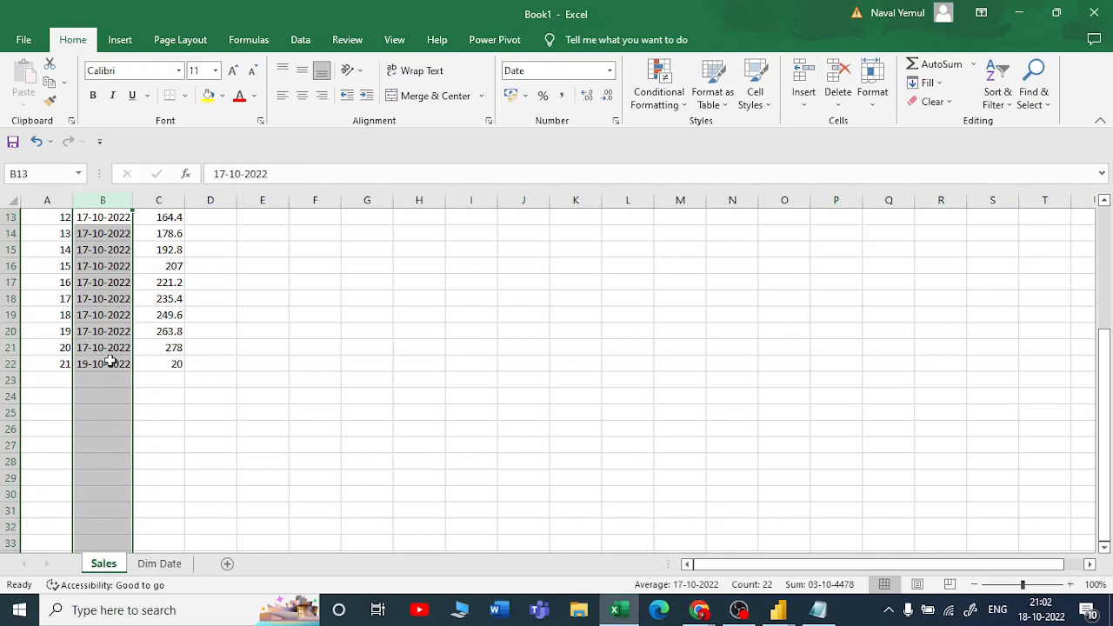
scroll(122, 382, up, 1)
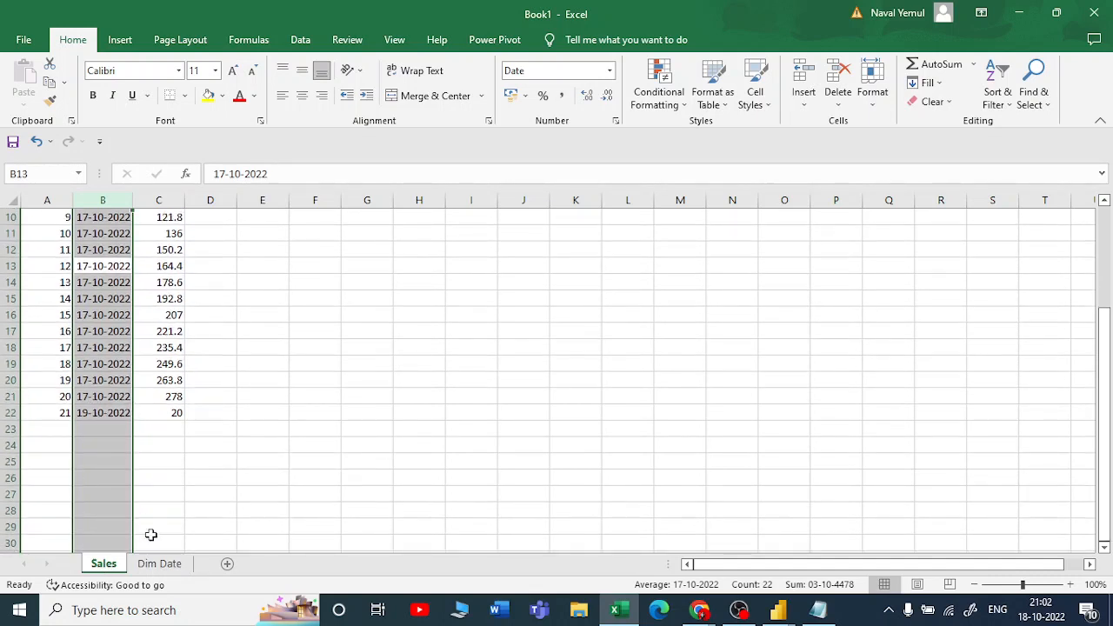
click(166, 564)
click(90, 236)
drag(97, 251, 457, 254)
click(315, 412)
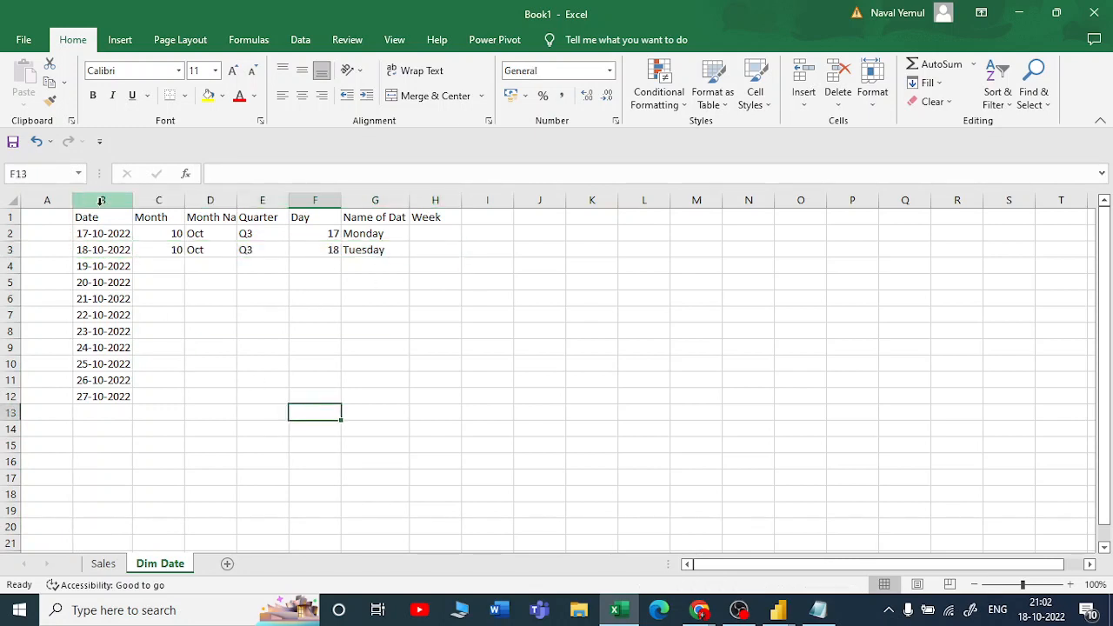
drag(97, 233, 131, 410)
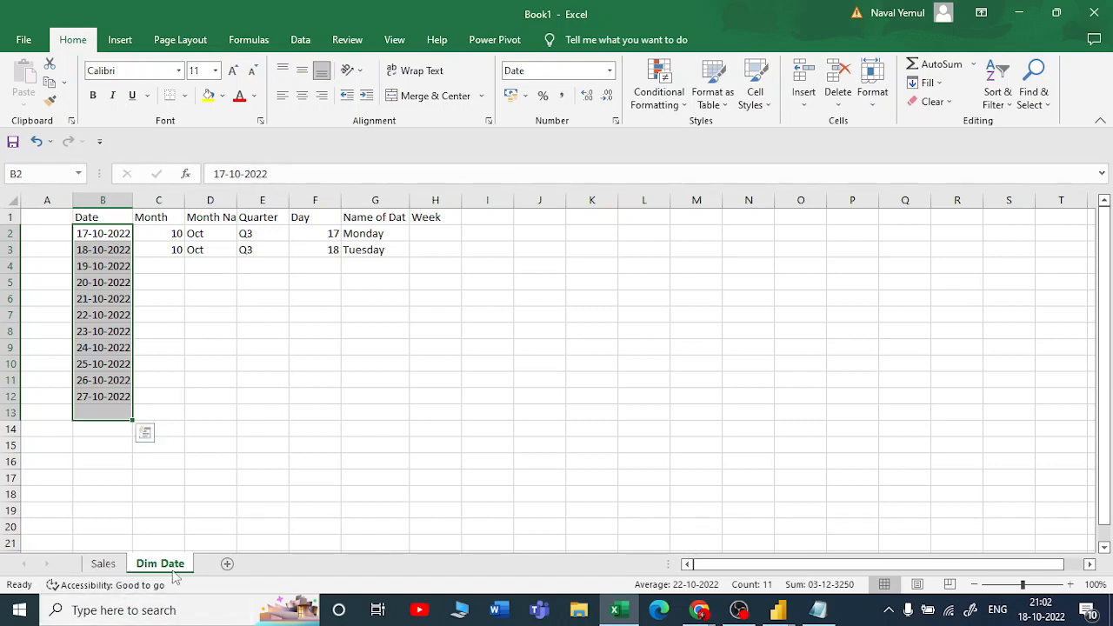
key(alt+Tab)
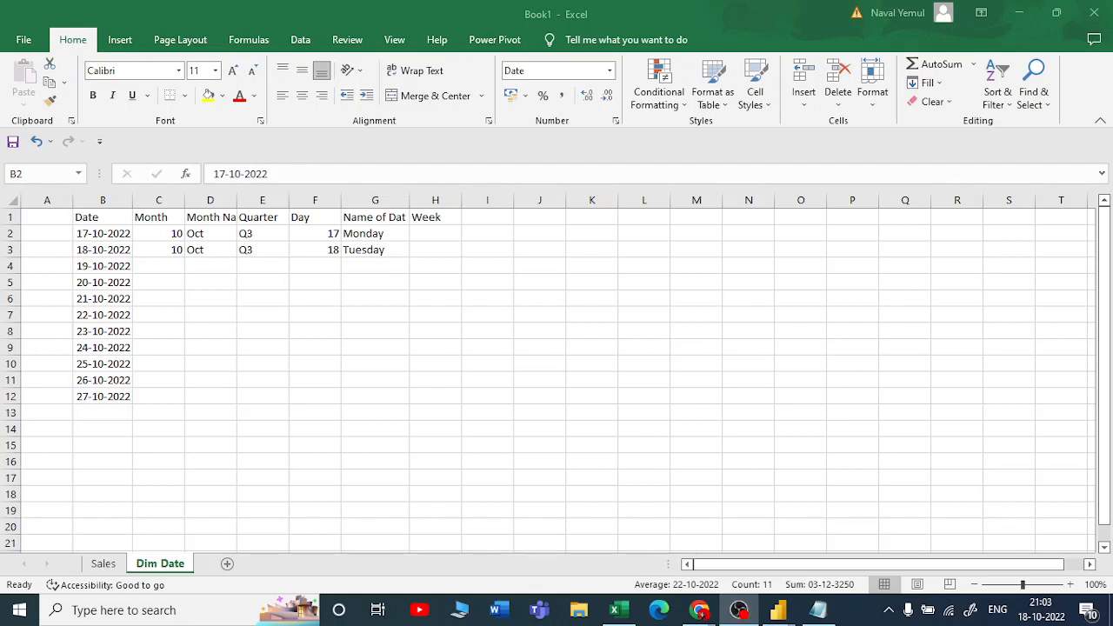
key(alt+Tab)
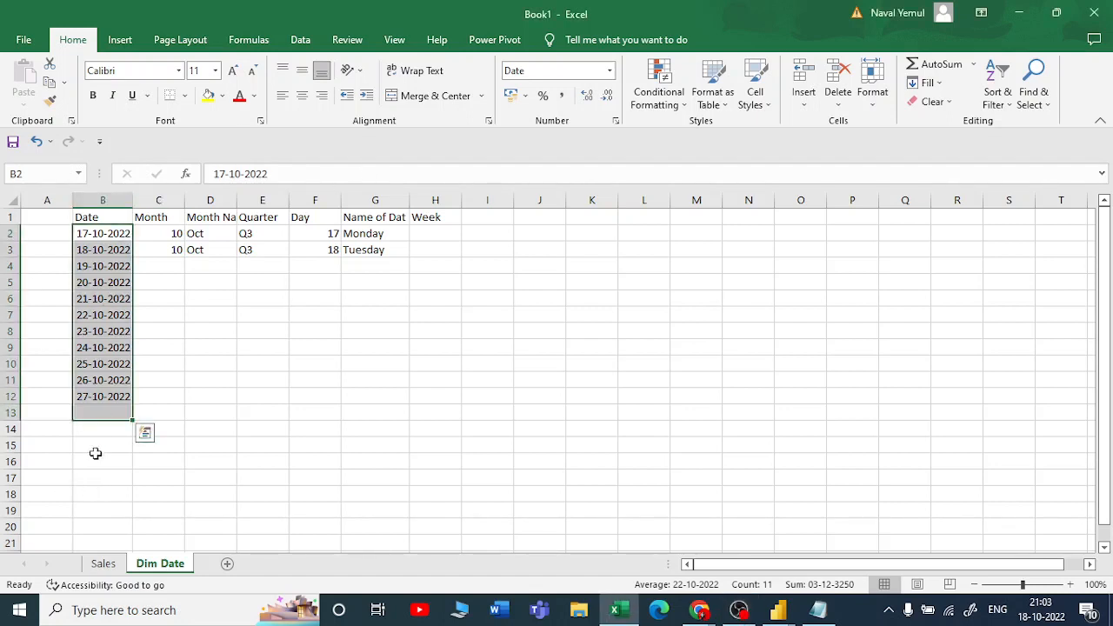
click(104, 566)
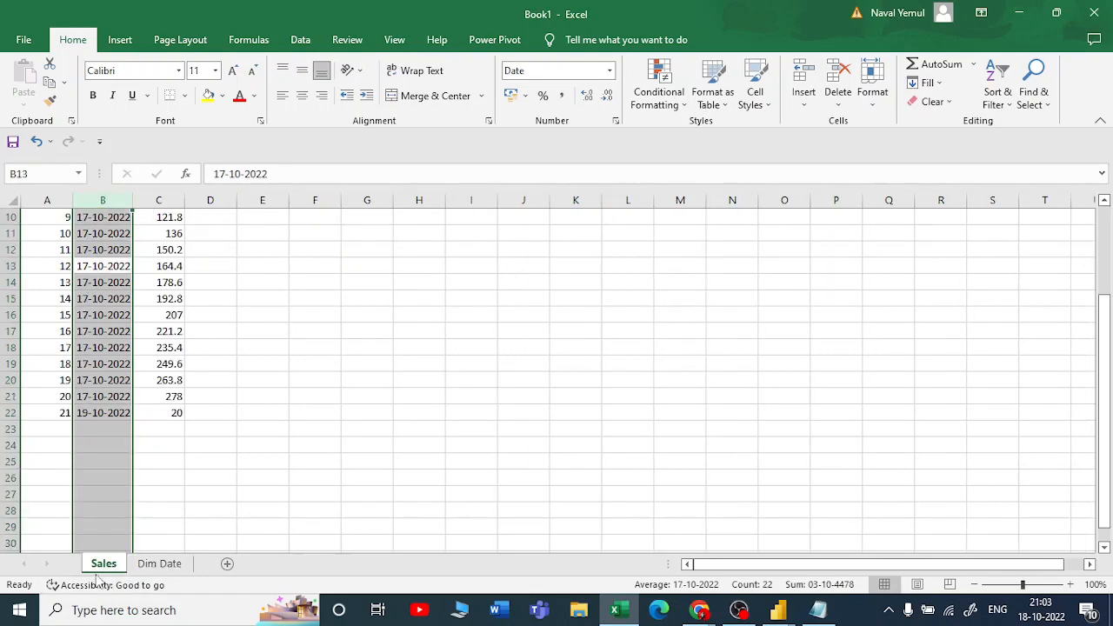
scroll(224, 357, up, 3)
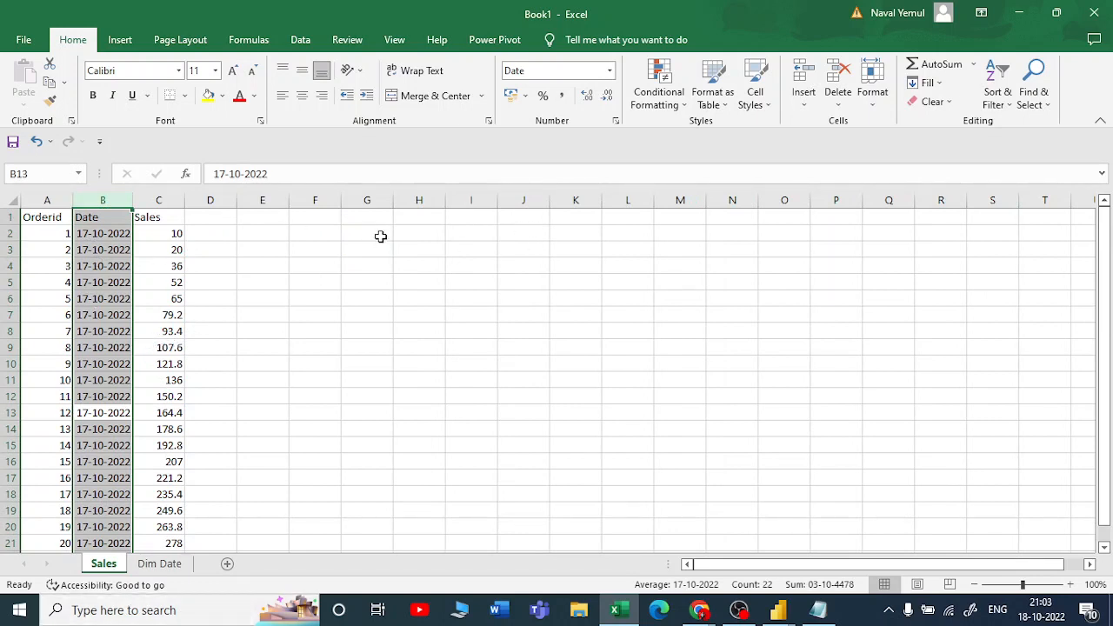
click(160, 563)
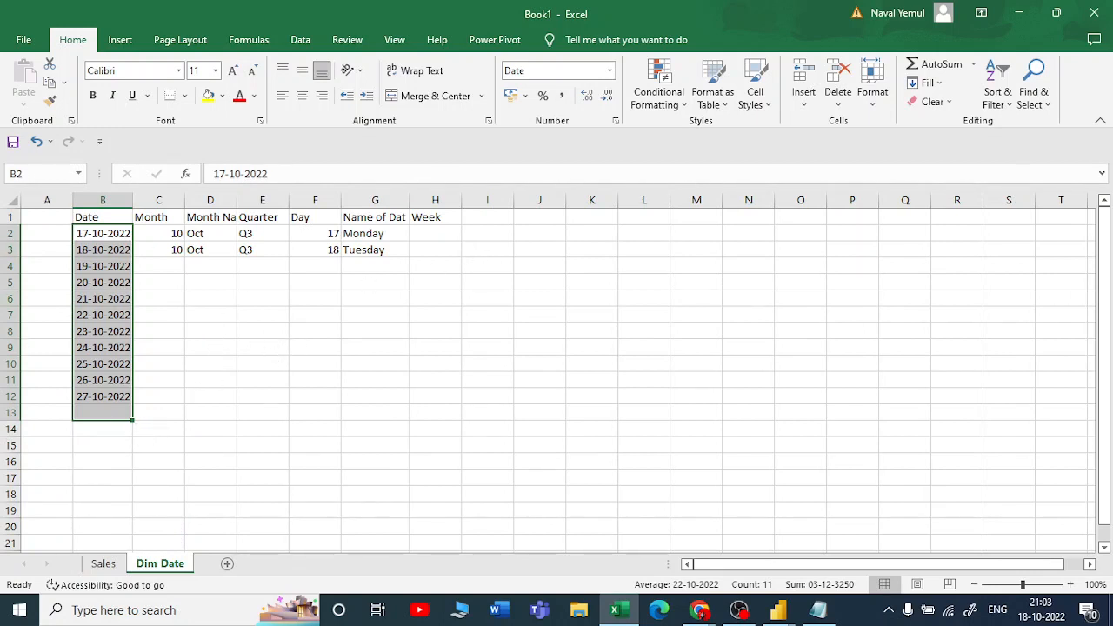
key(alt+Tab)
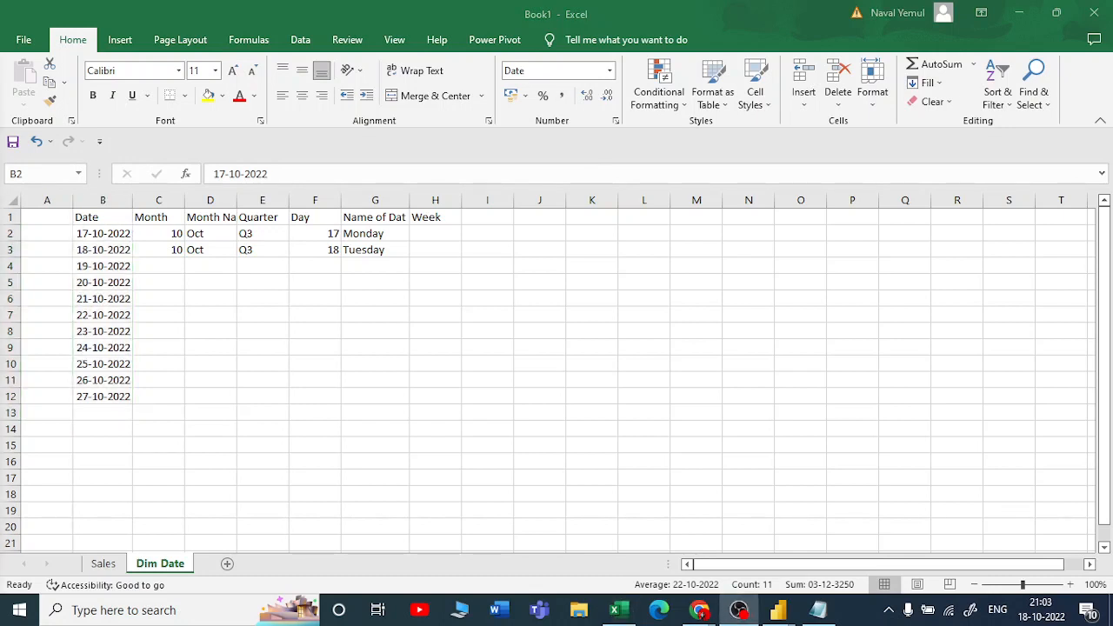
click(700, 609)
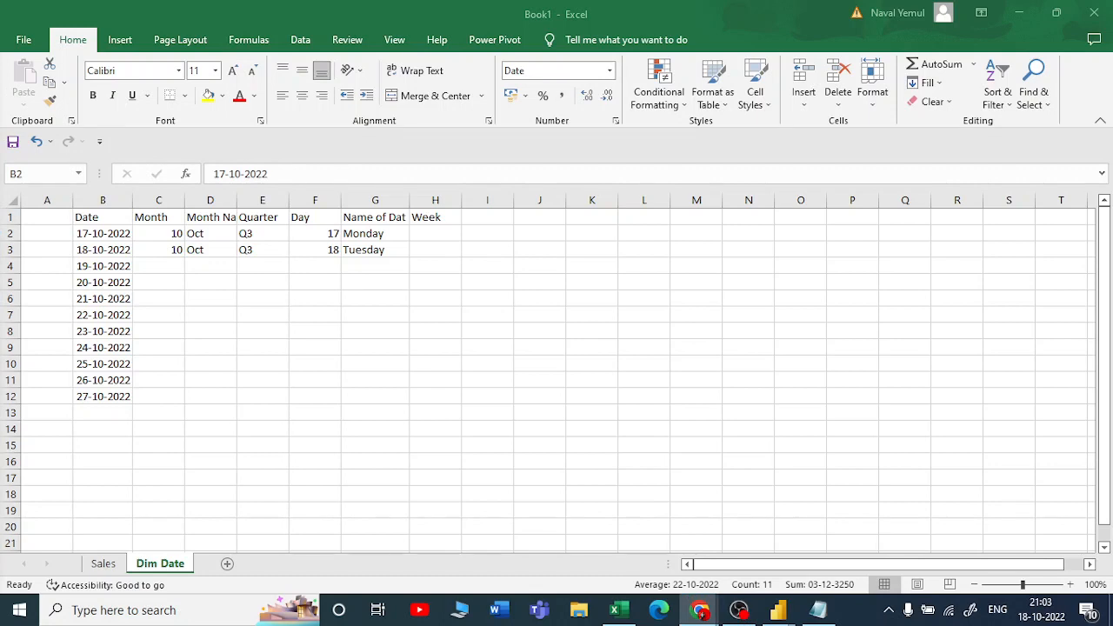
key(alt+Tab)
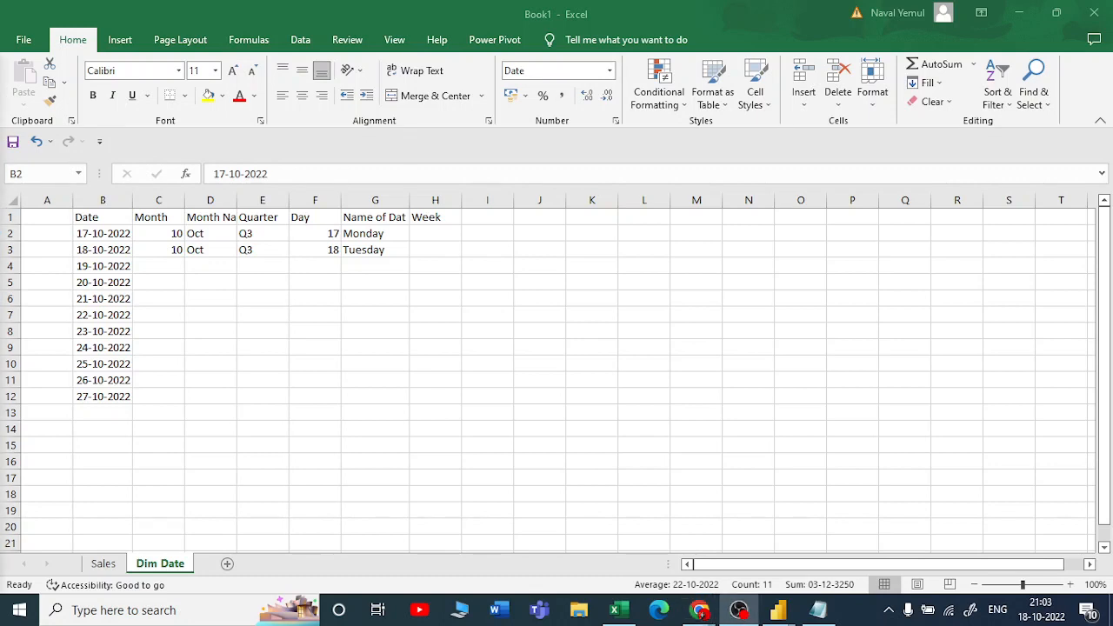